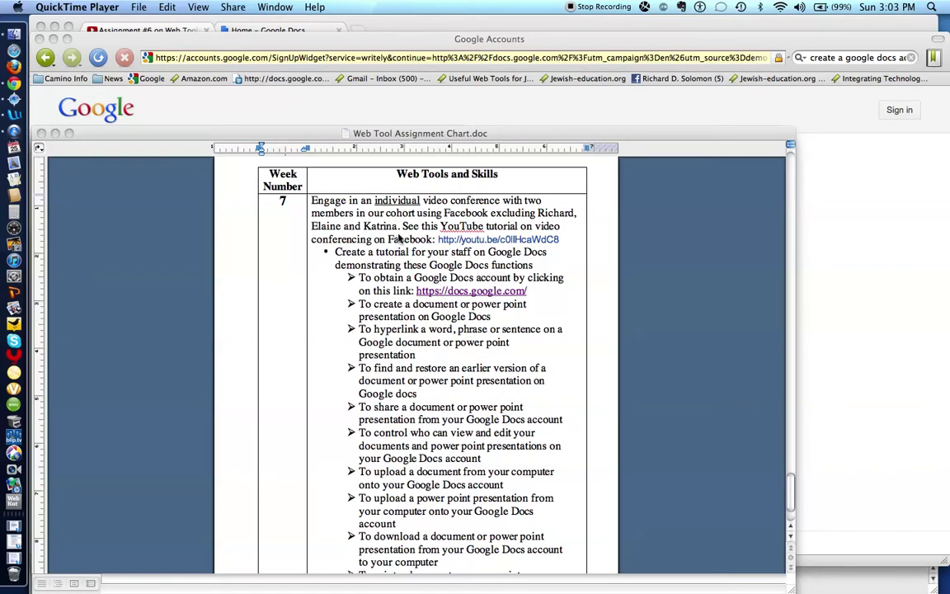
Copy the YouTube tutorial link at the end of the Week 7 video conference paragraph.
left_click(564, 240)
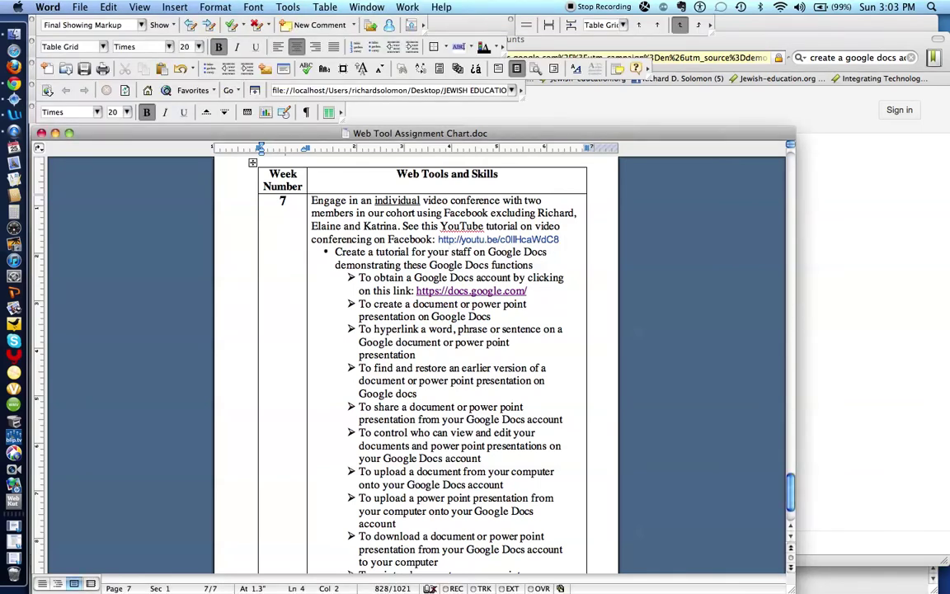
left_click_drag(560, 240, 436, 239)
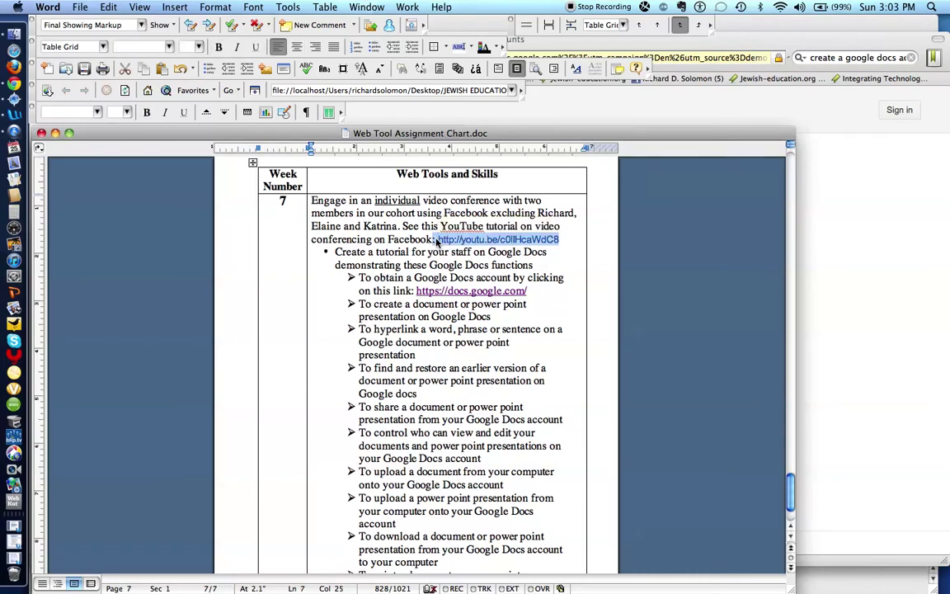
key("shift+Right")
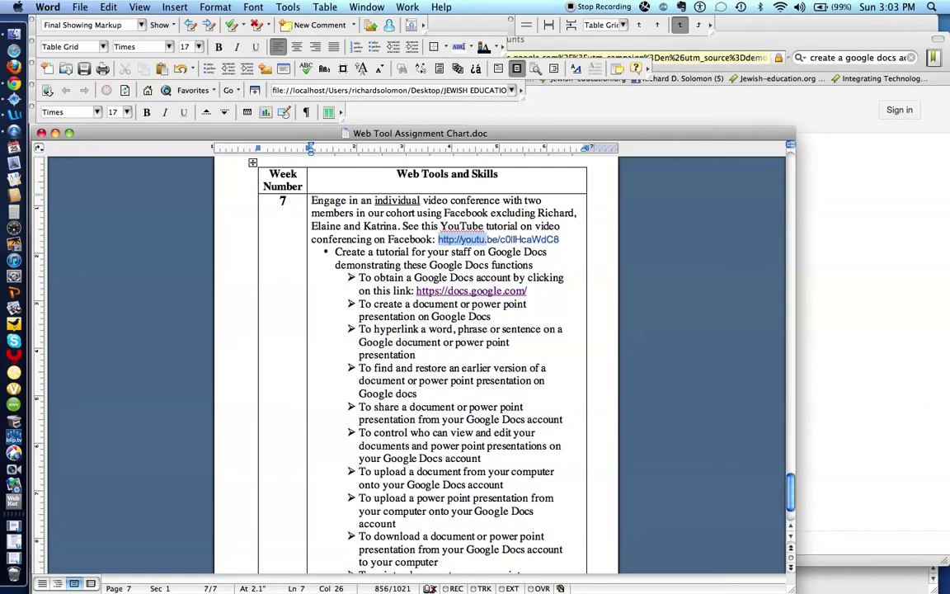
left_click(566, 240, "shift")
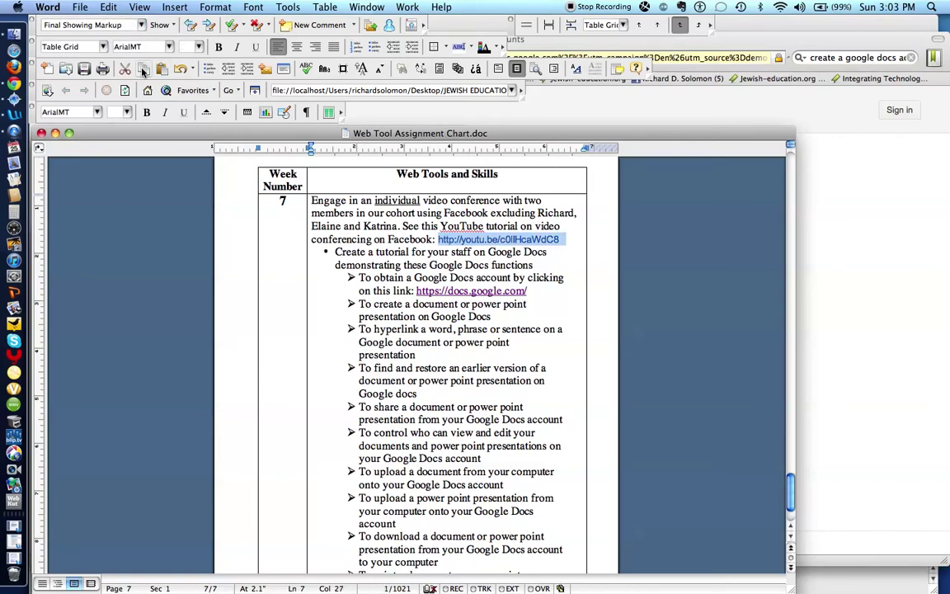
left_click(109, 7)
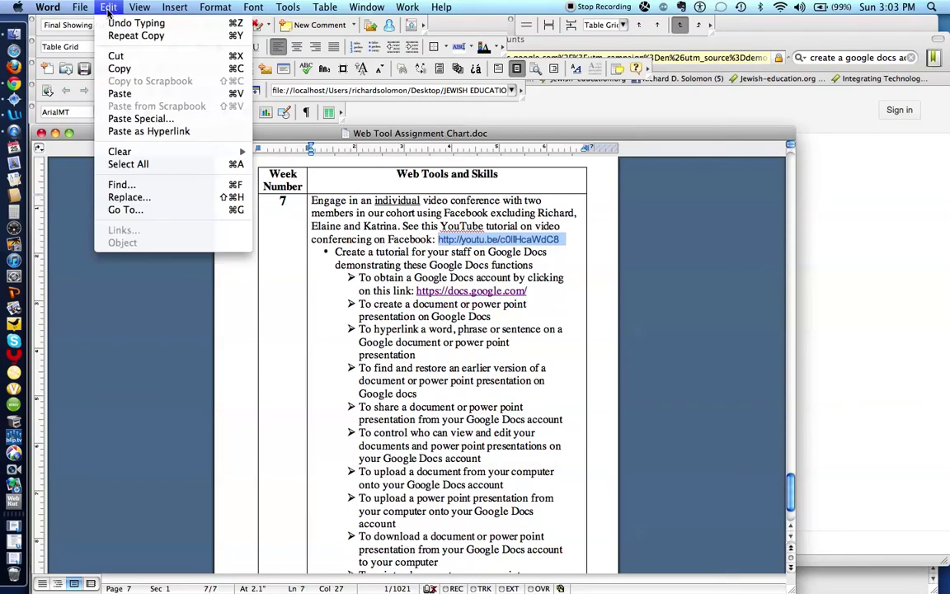
left_click(122, 66)
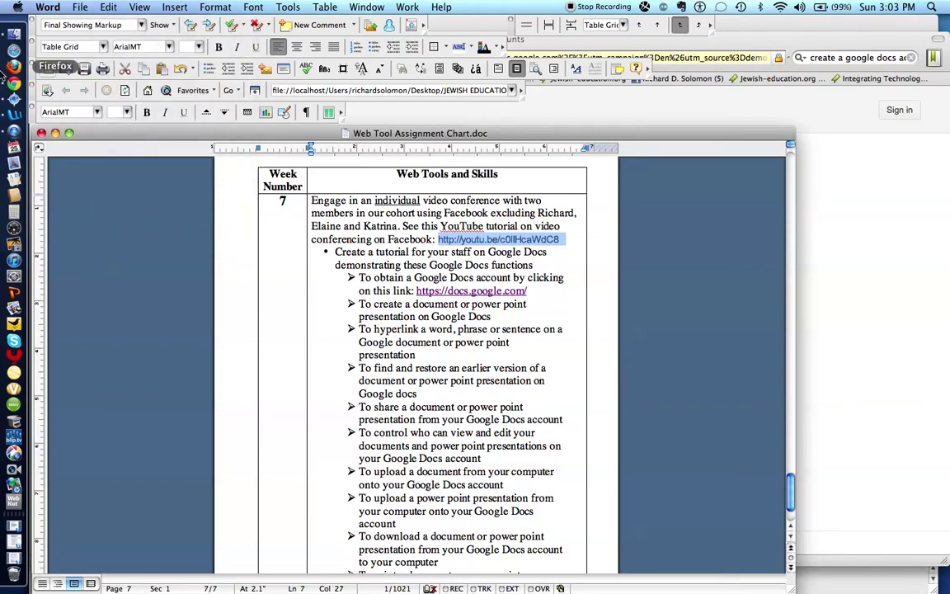
Review the YouTube tutorial page in Chrome and the Google Accounts sign-up page in Camino, checking the Week 7 assignment in between.
left_click(14, 81)
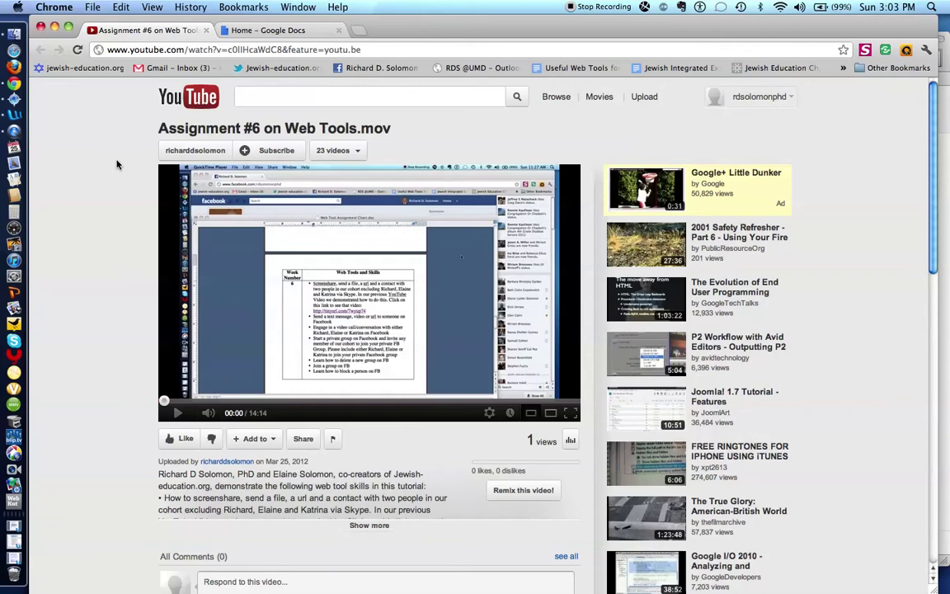
left_click(15, 116)
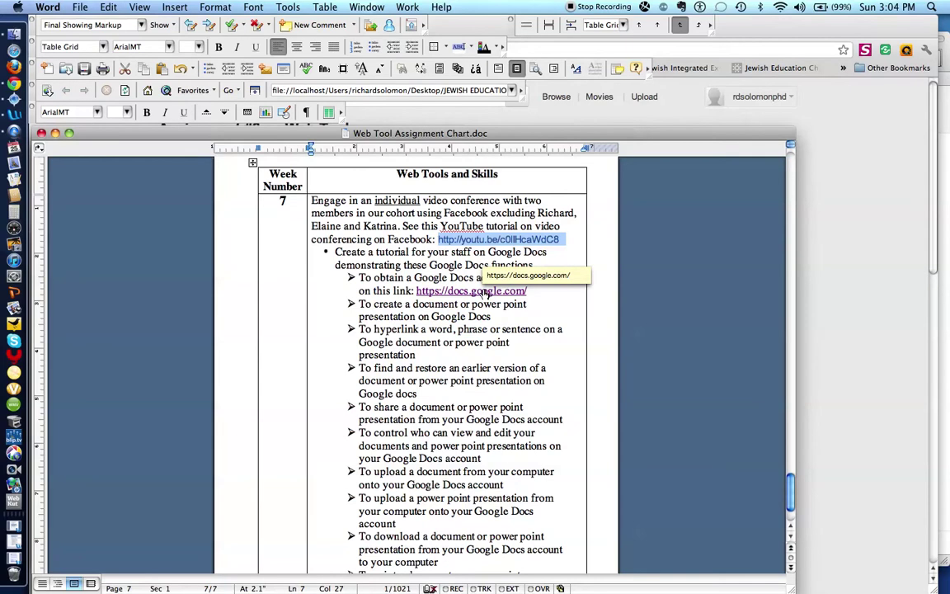
left_click(15, 99)
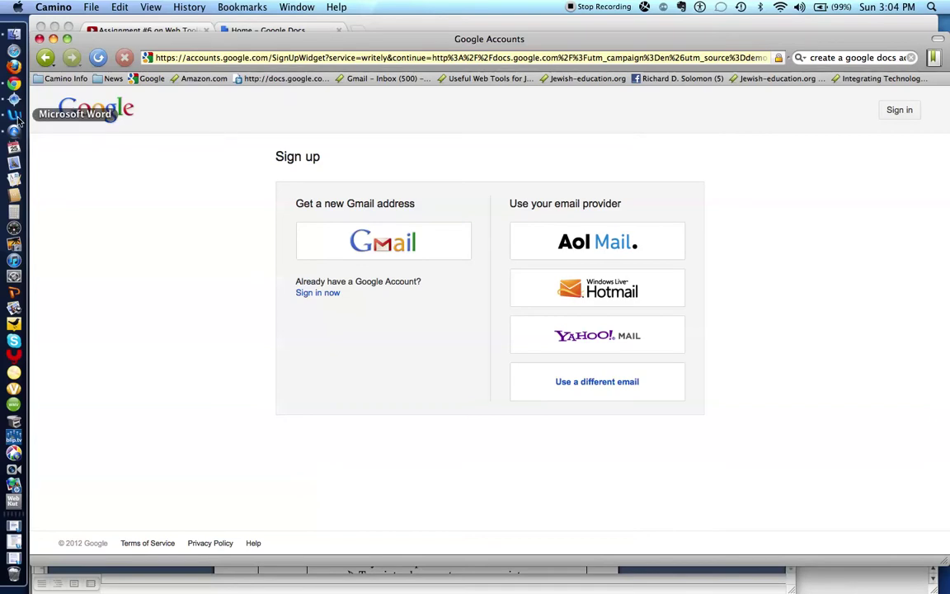
Switch to the Google Docs home page in Chrome and create a new blank document.
left_click(14, 84)
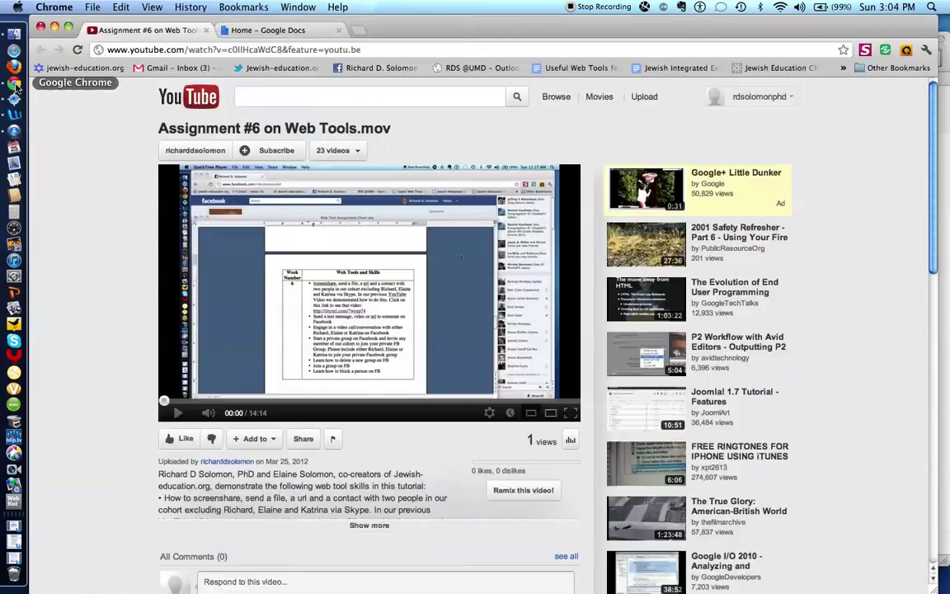
left_click(248, 31)
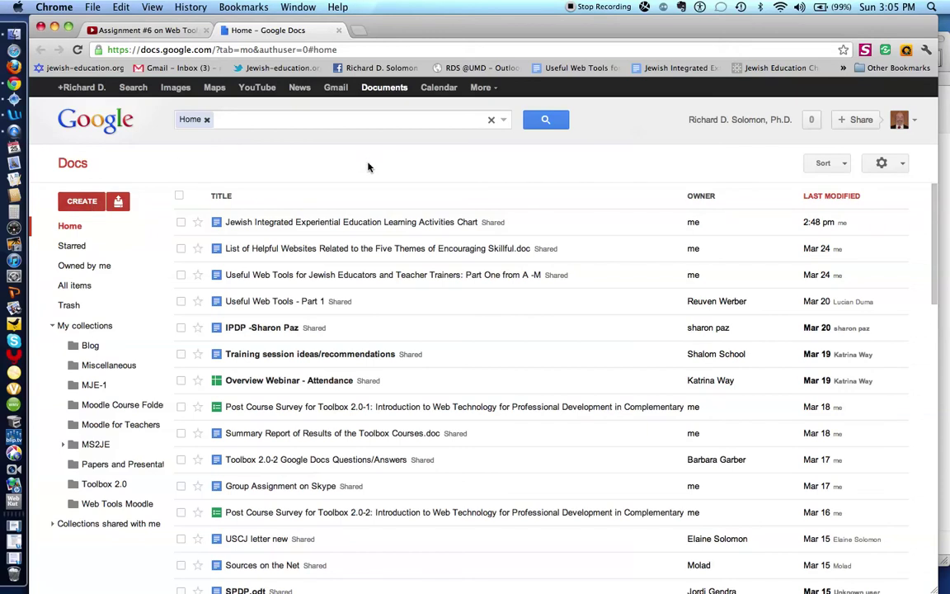
left_click(93, 203)
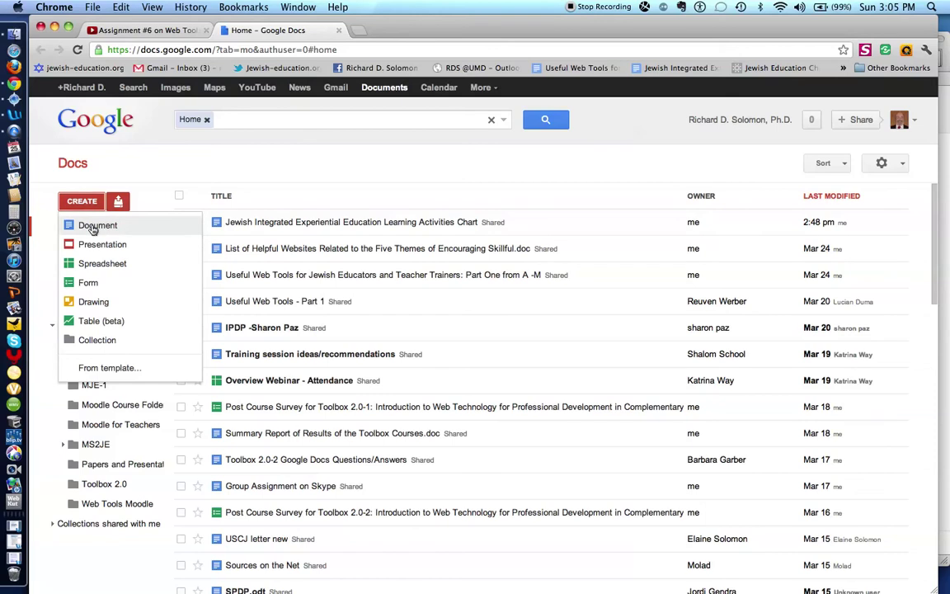
left_click(94, 230)
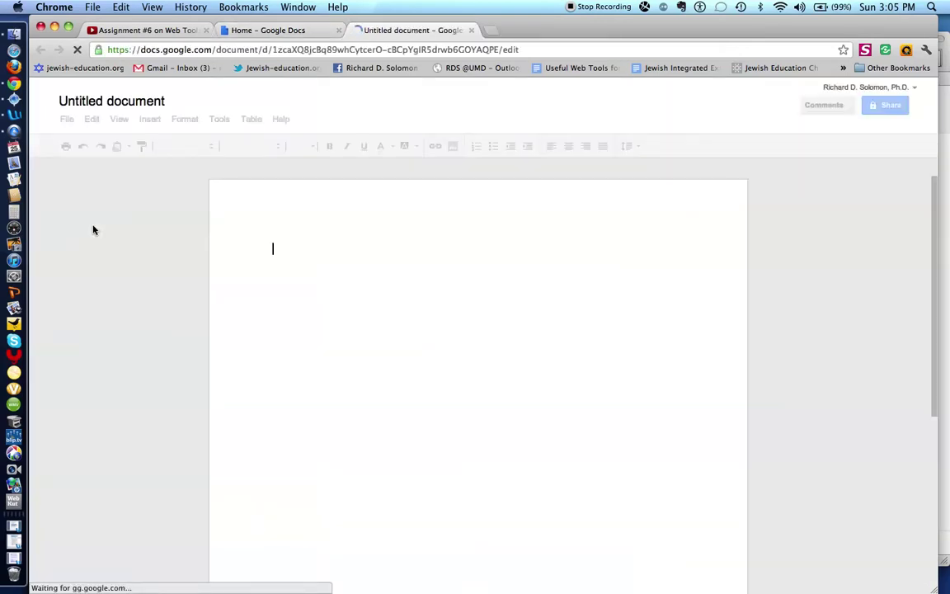
Rename the untitled document as "Sample Document".
left_click(132, 102)
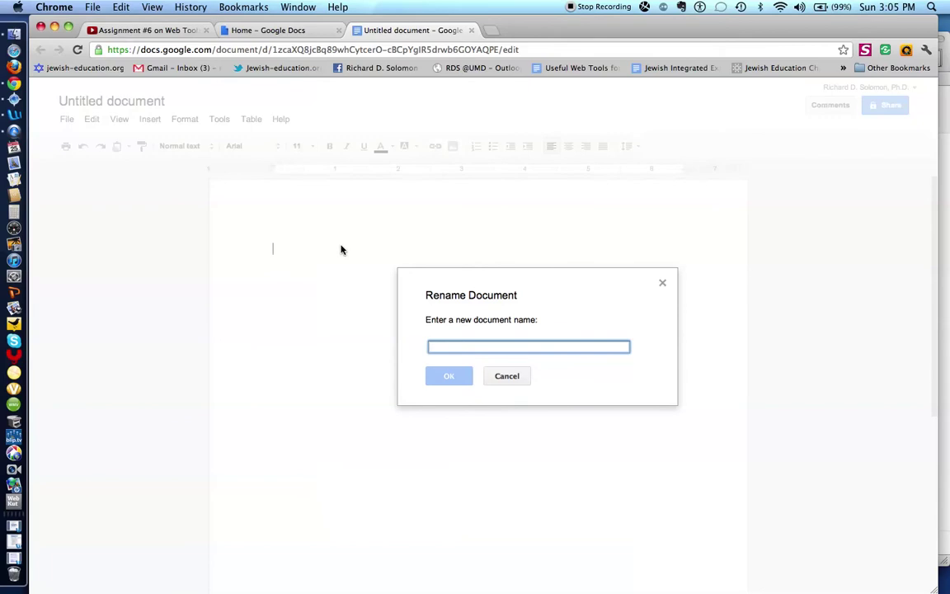
type("Sample Document")
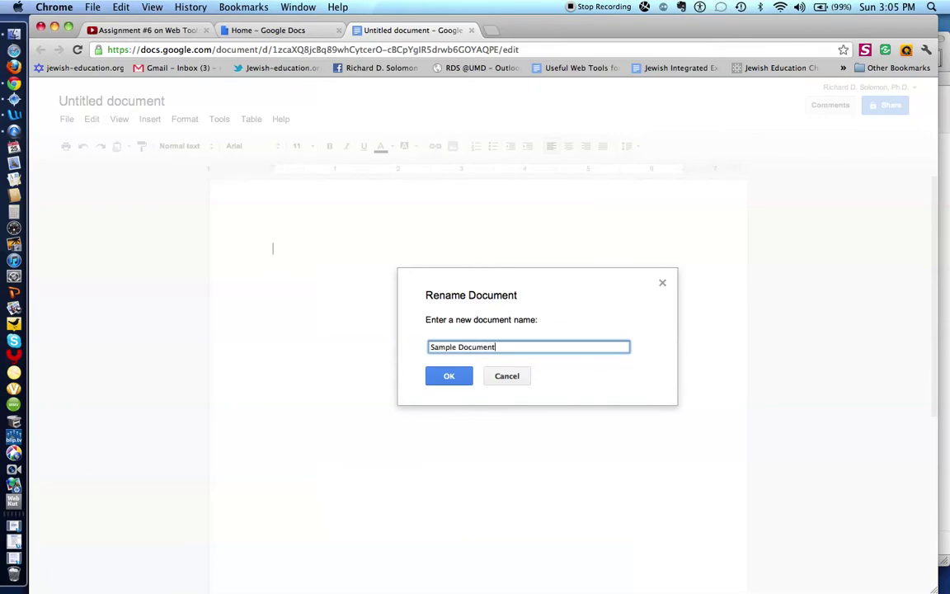
left_click(445, 379)
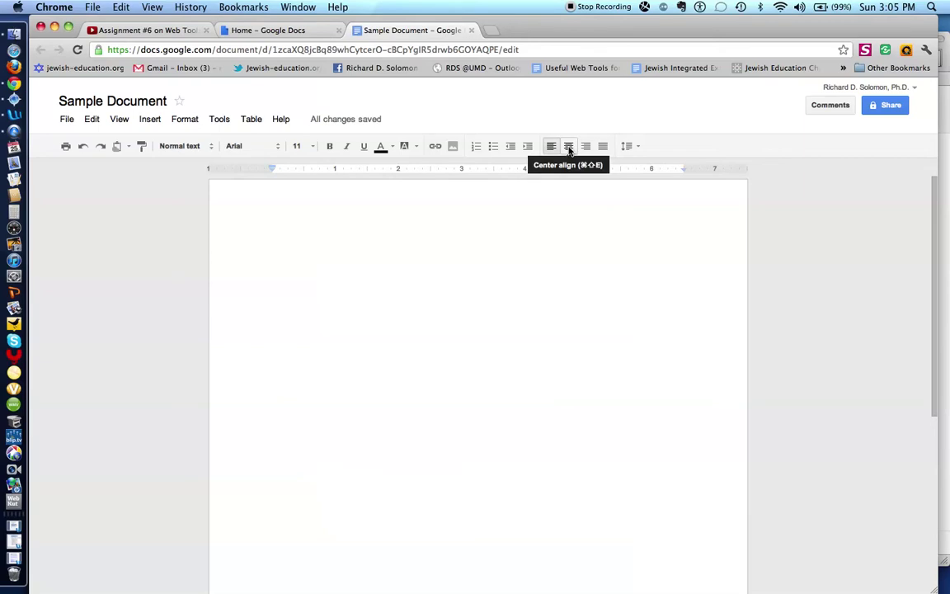
Enter the centered title "Sample Document" on the first line of the page.
left_click(568, 146)
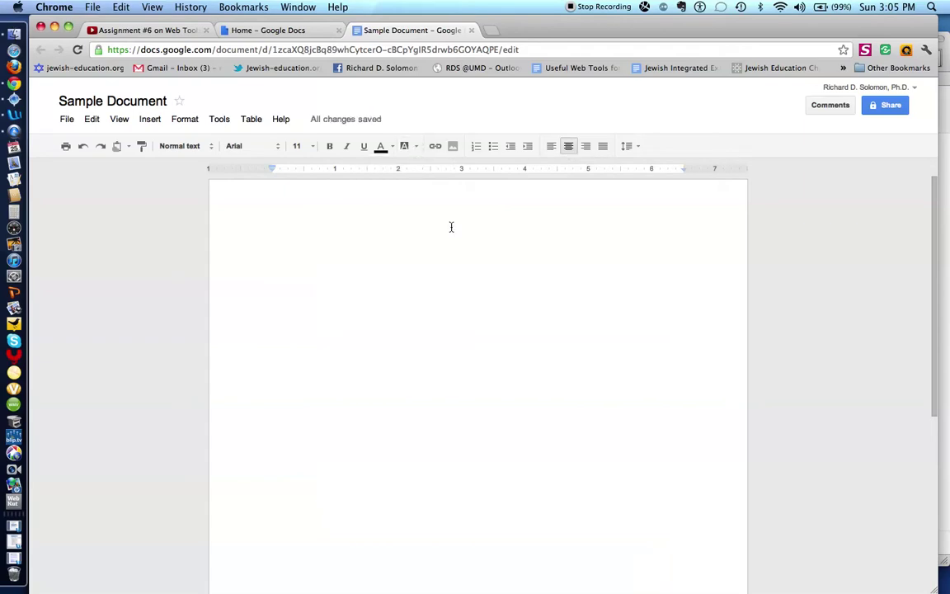
type("Sample Docume n")
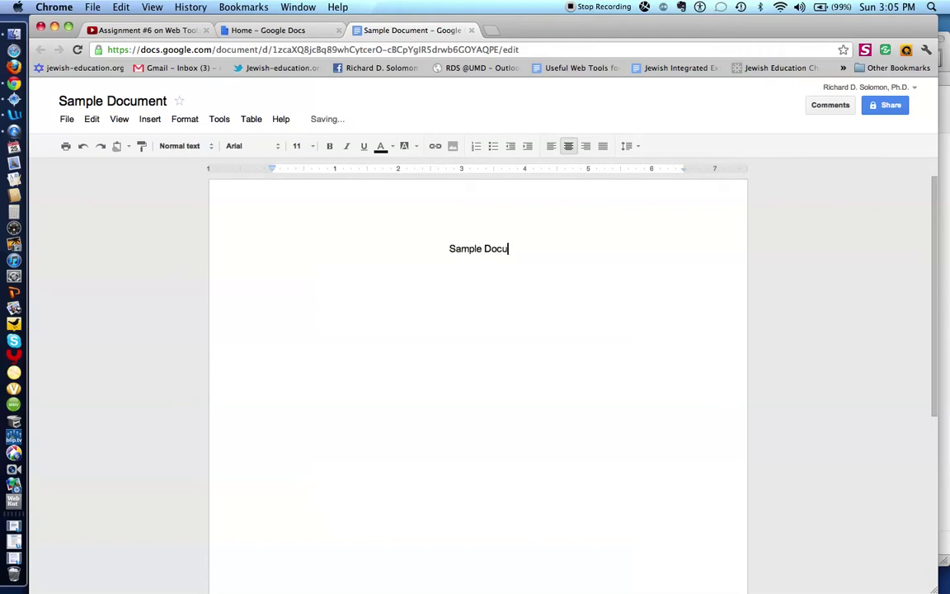
key("BackSpace")
key("BackSpace")
type("nte")
key("BackSpace")
key("BackSpace")
type("t")
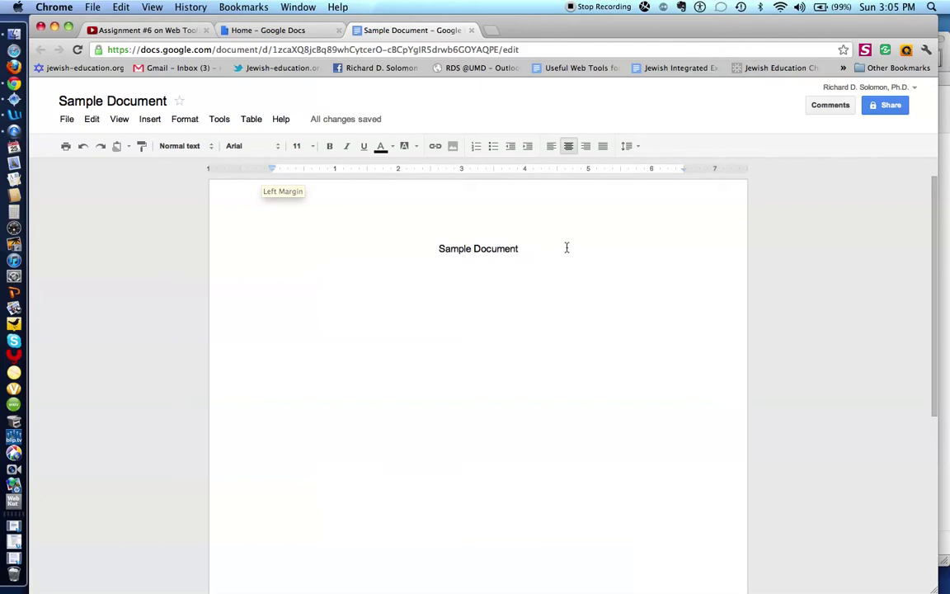
Format the "Sample Document" title as bold, italic and underlined, with red text (RGB 255, 0, 0).
left_click_drag(550, 250, 403, 262)
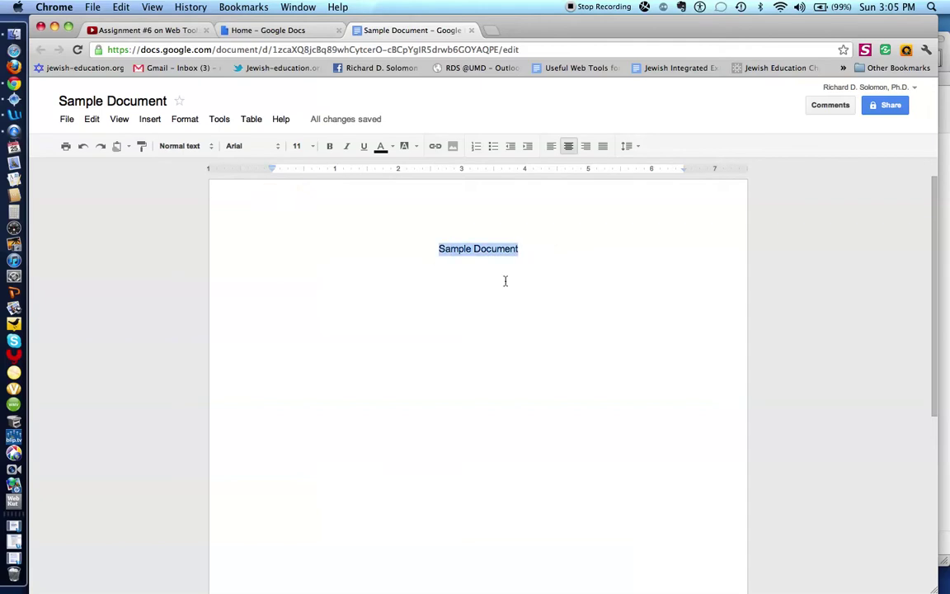
left_click(331, 147)
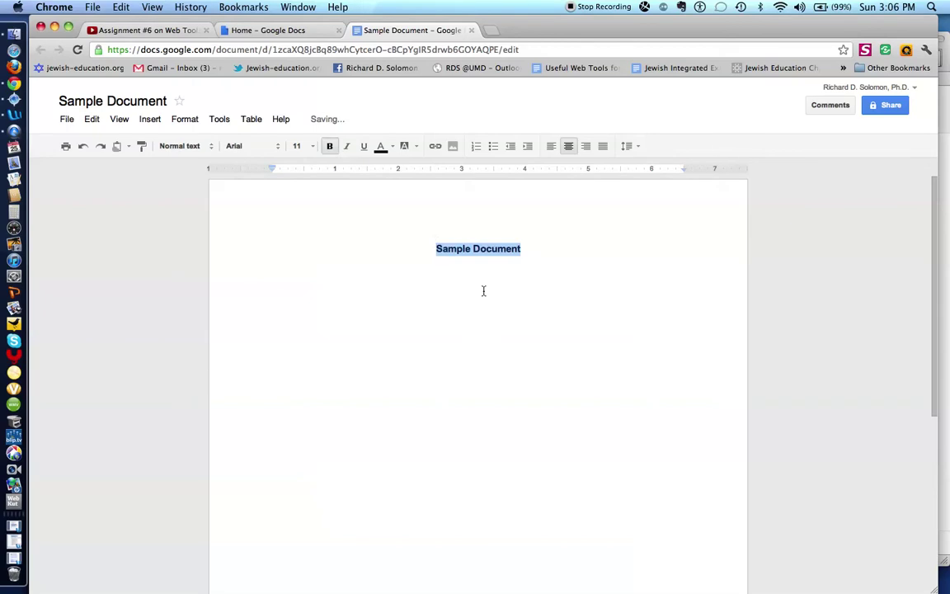
left_click(347, 147)
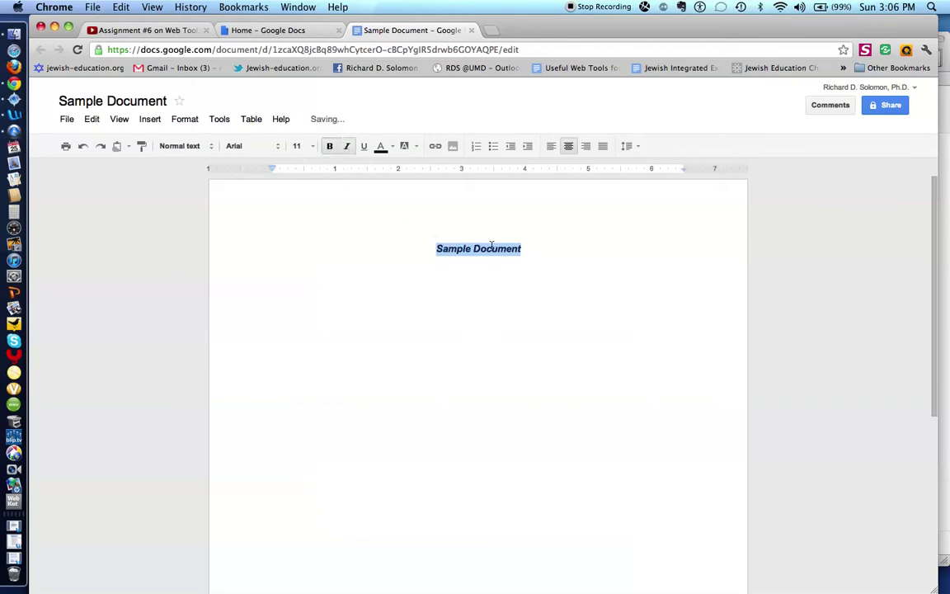
left_click(366, 149)
left_click(381, 152)
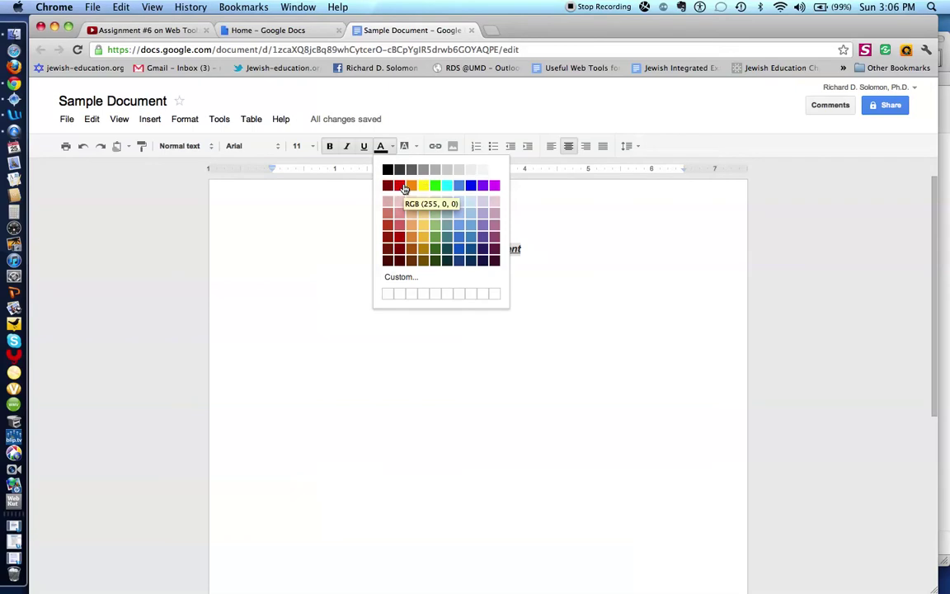
left_click(401, 186)
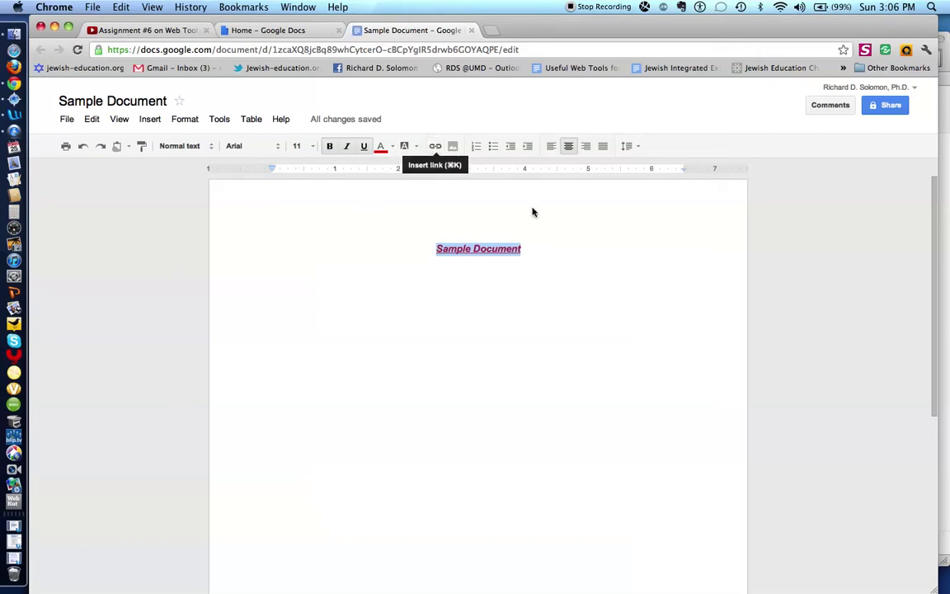
Set the title's font size to 18 and its font to Comic Sans MS.
left_click(313, 149)
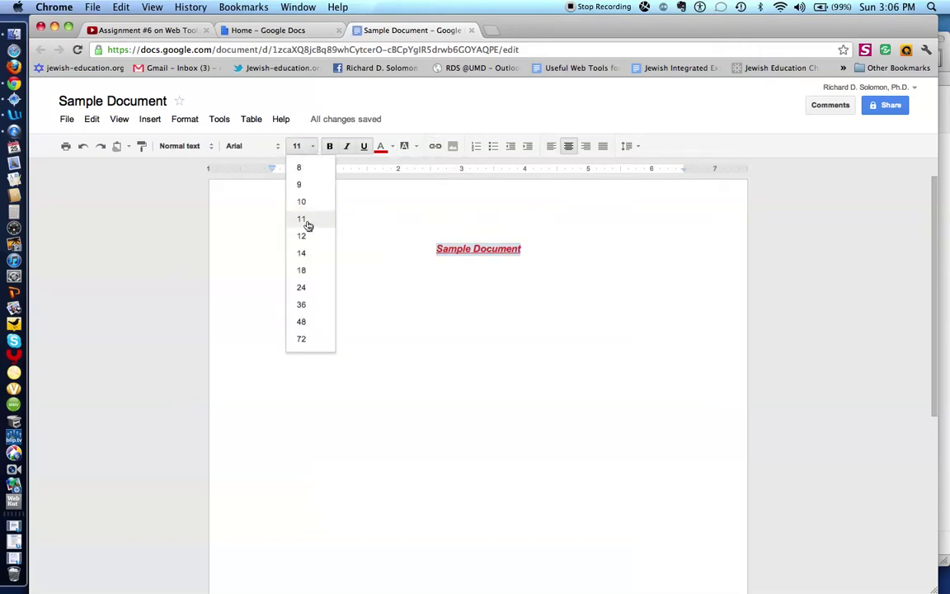
left_click(311, 270)
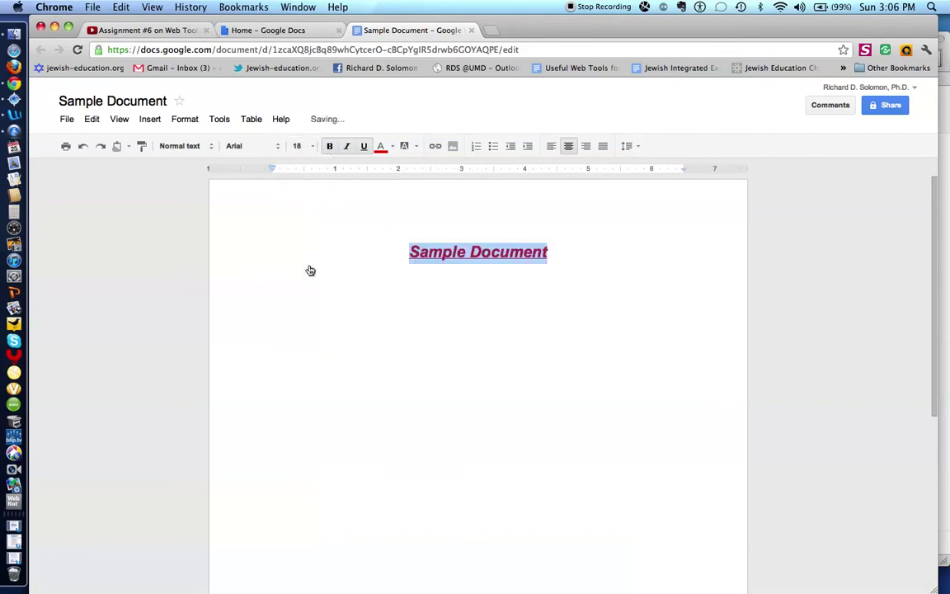
left_click(278, 148)
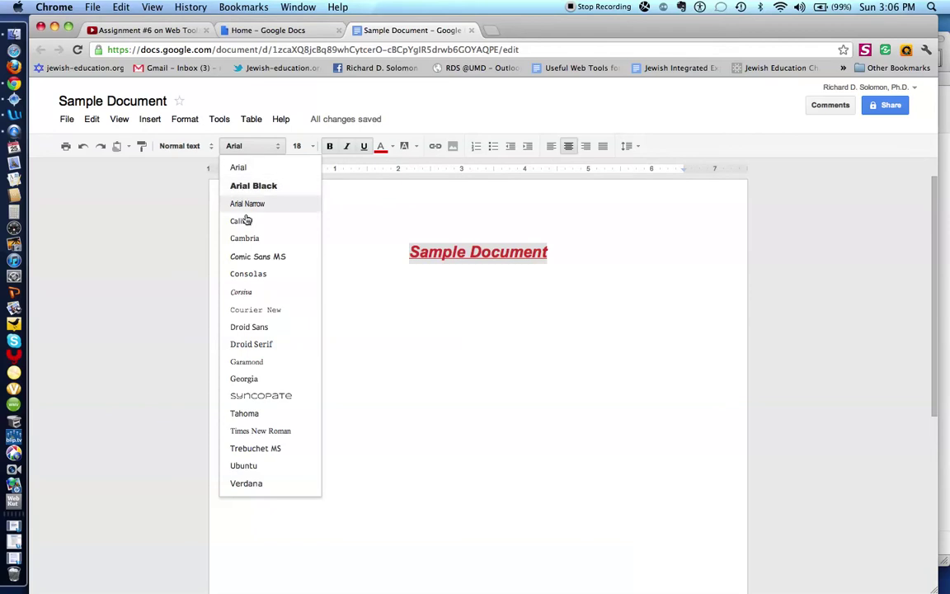
left_click(255, 256)
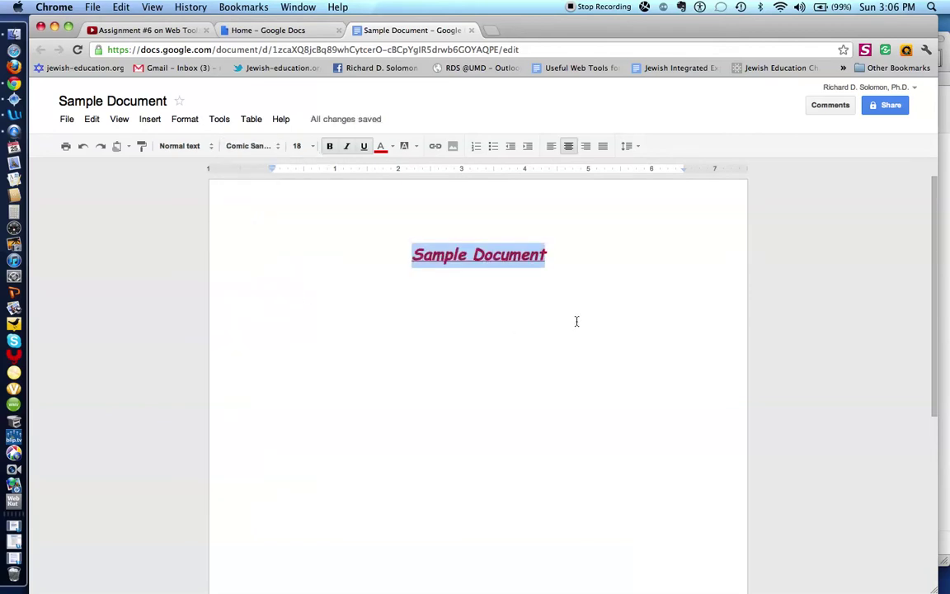
Add the left-aligned sentence "This is an example of how to hyperlink a document." two lines below the title.
left_click(561, 258)
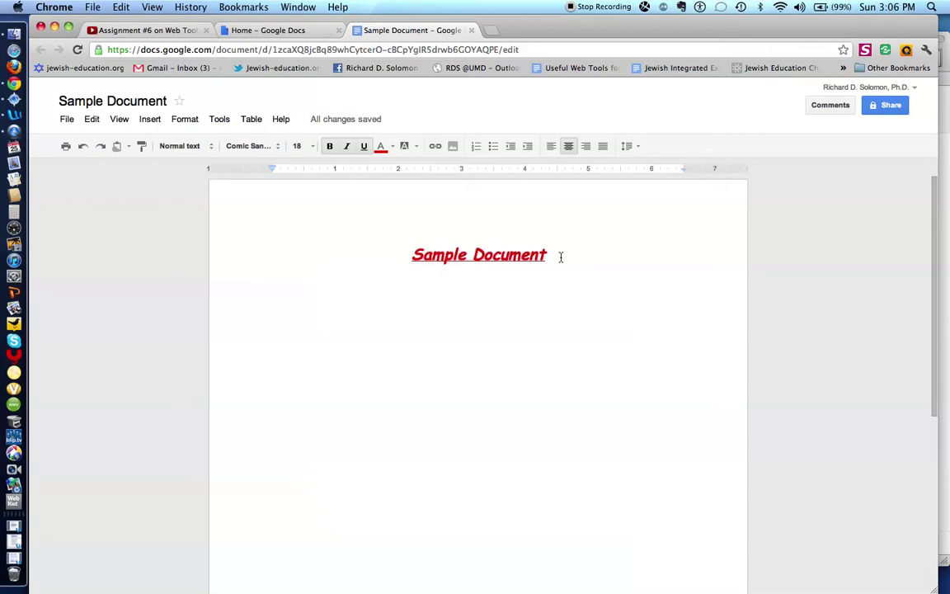
key("Return")
key("Return")
left_click(551, 147)
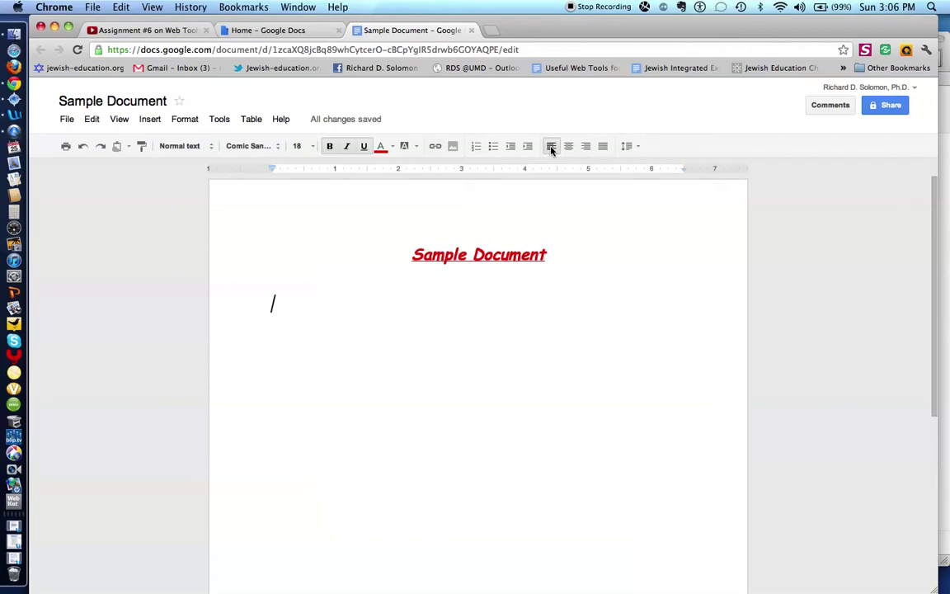
type("T")
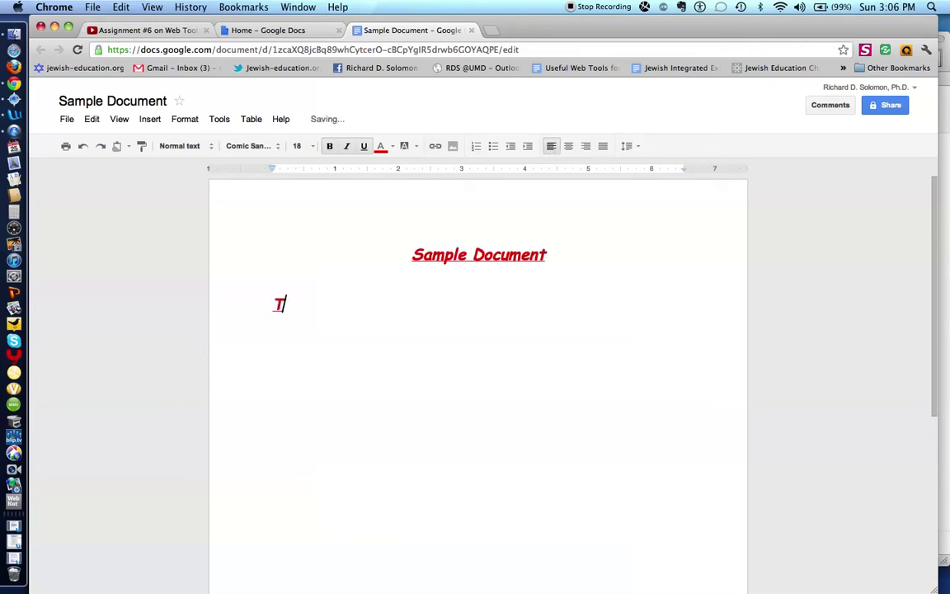
type("his is a")
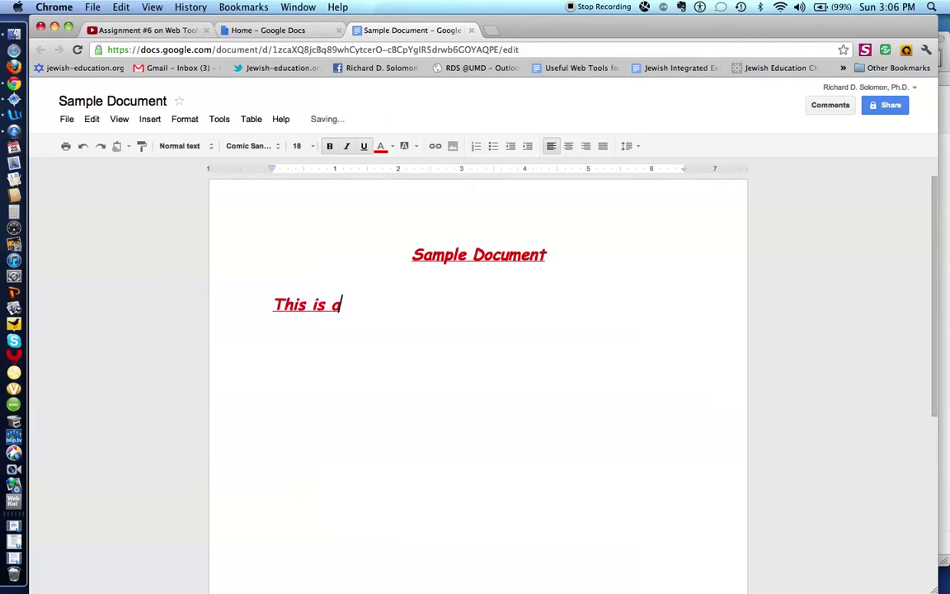
type("n example ")
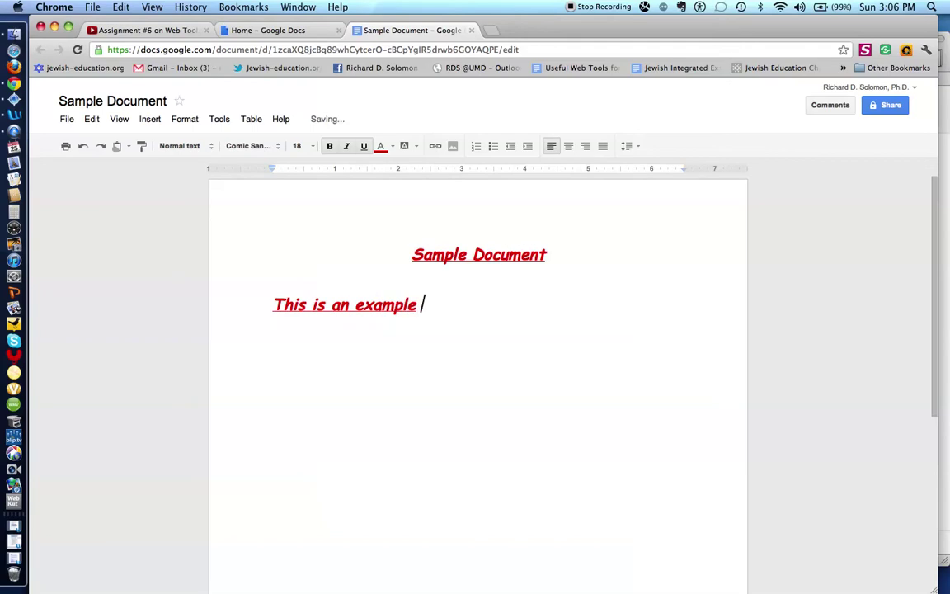
type("of how to hyperlink")
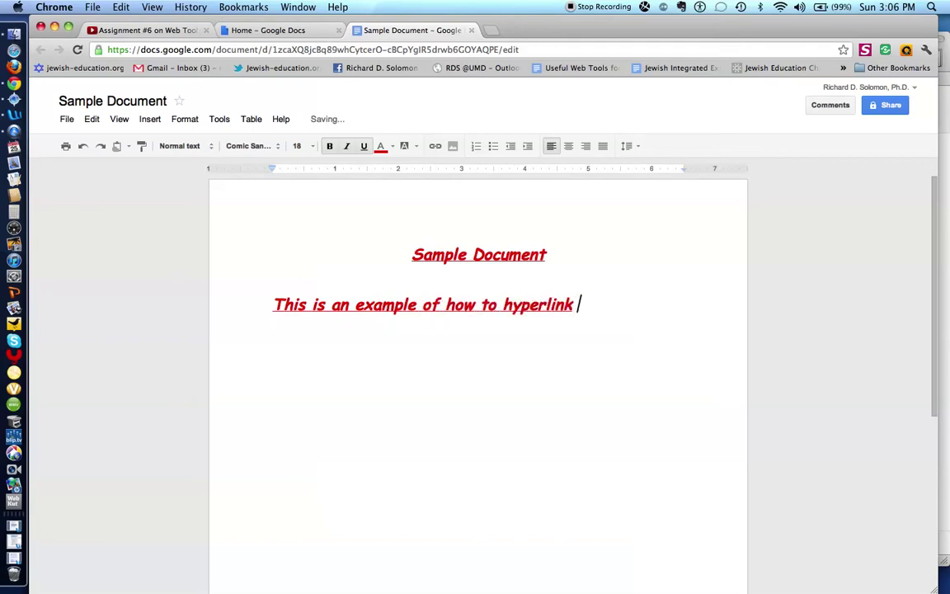
type(" d")
type(" docu")
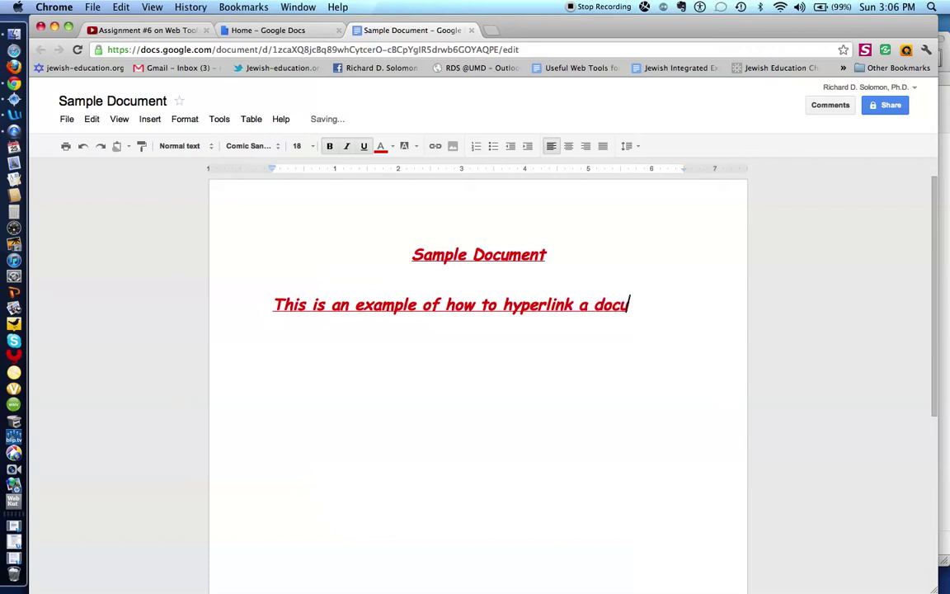
type("ment.")
Remove the underline from the example sentence below the title.
left_click_drag(681, 303, 254, 300)
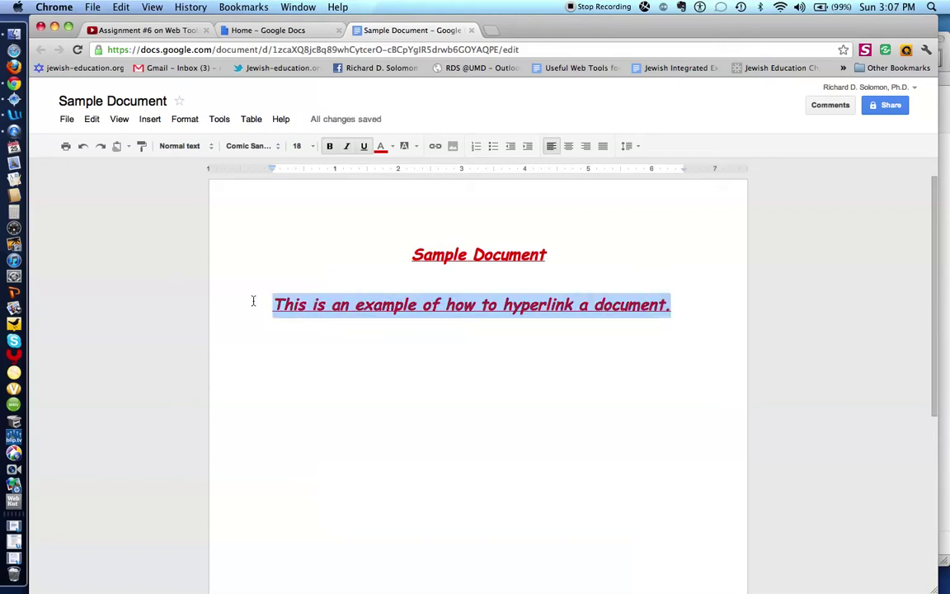
left_click(363, 147)
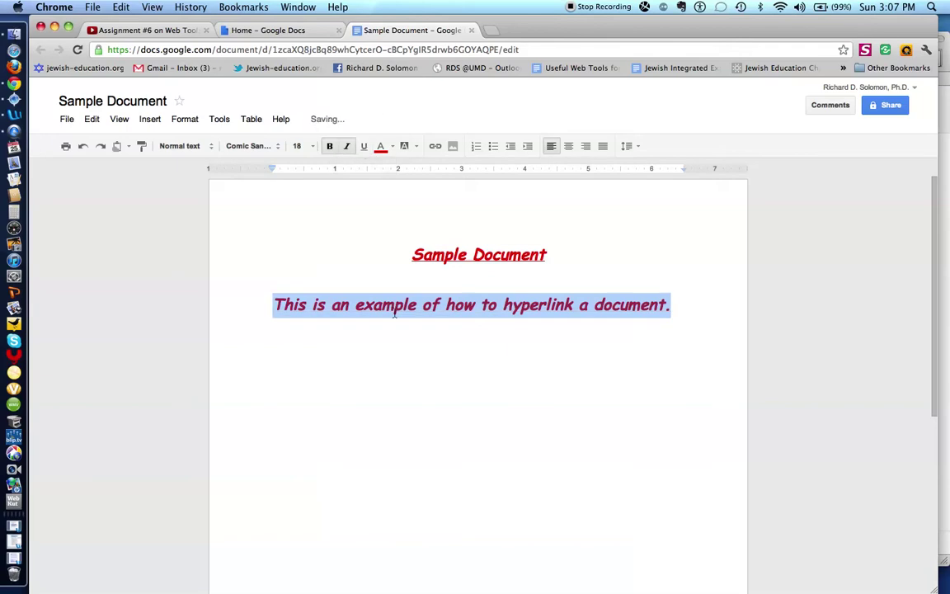
left_click(619, 346)
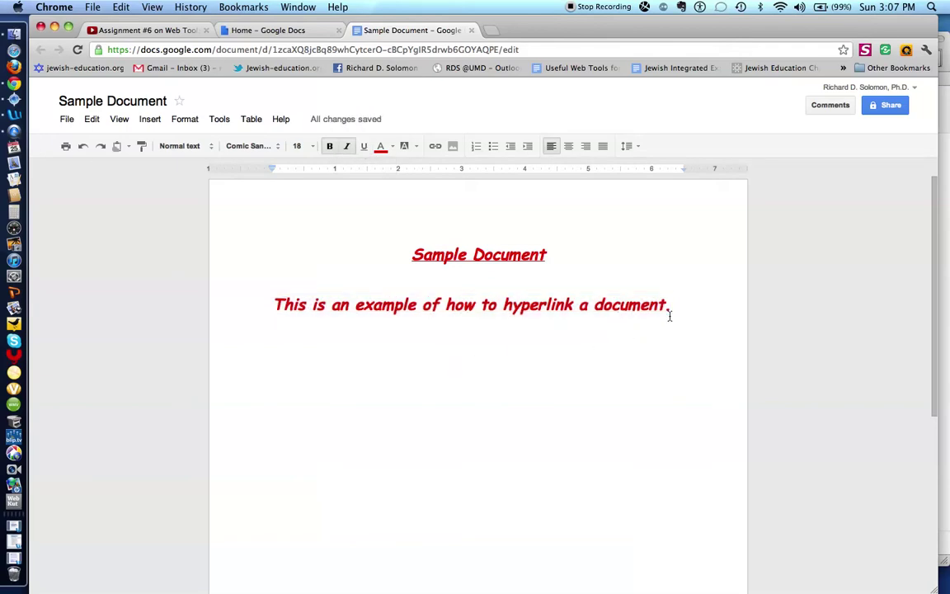
left_click_drag(682, 308, 261, 307)
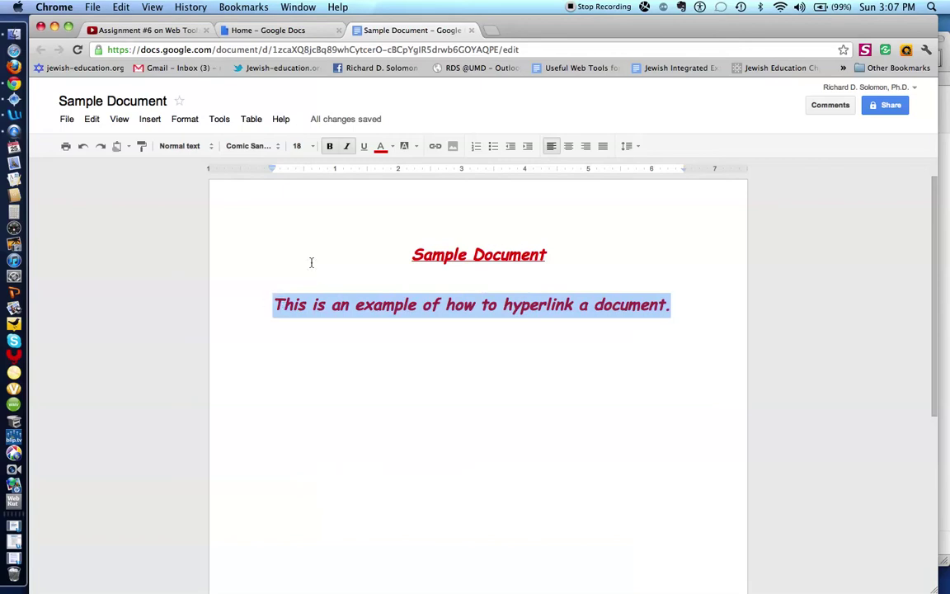
left_click(436, 147)
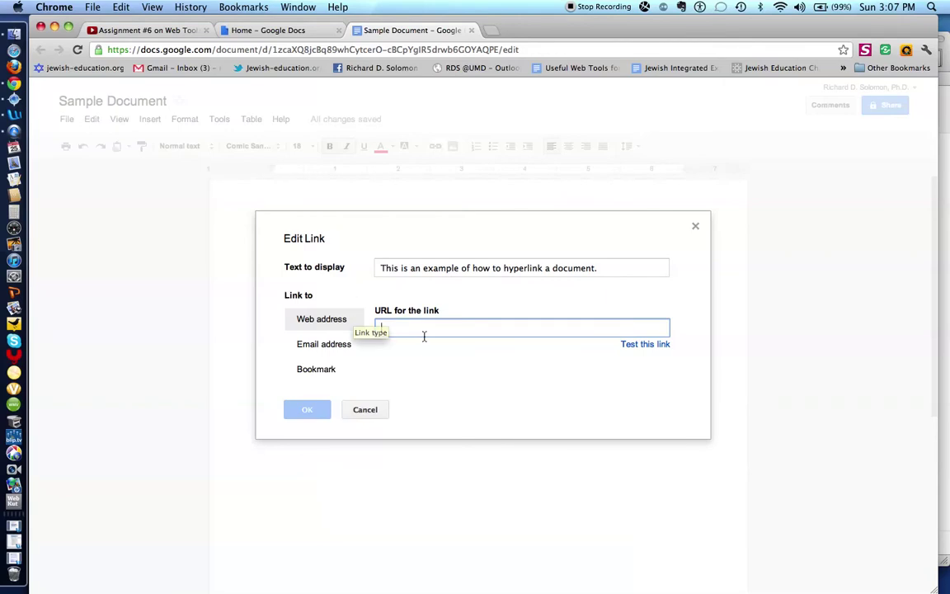
left_click(14, 114)
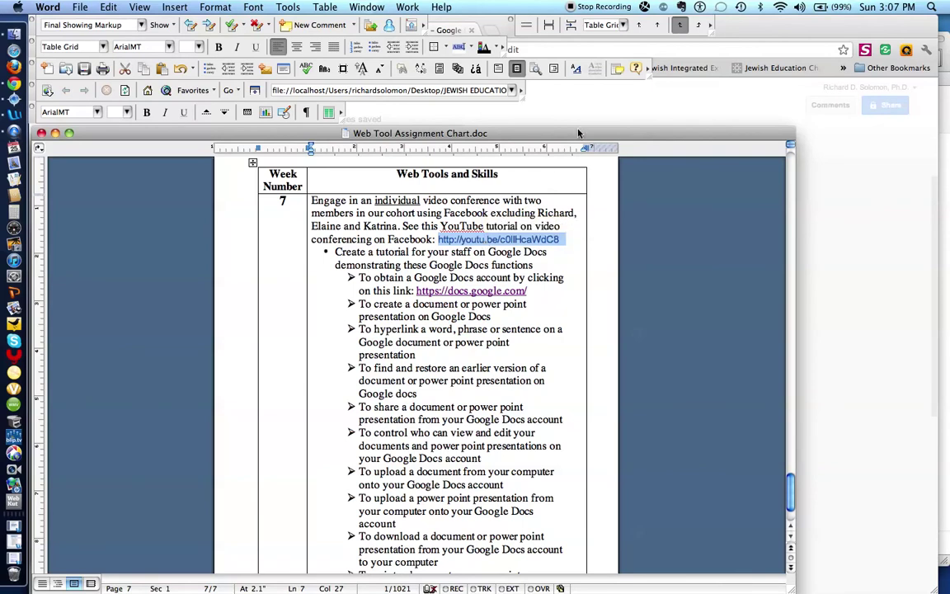
left_click(525, 90)
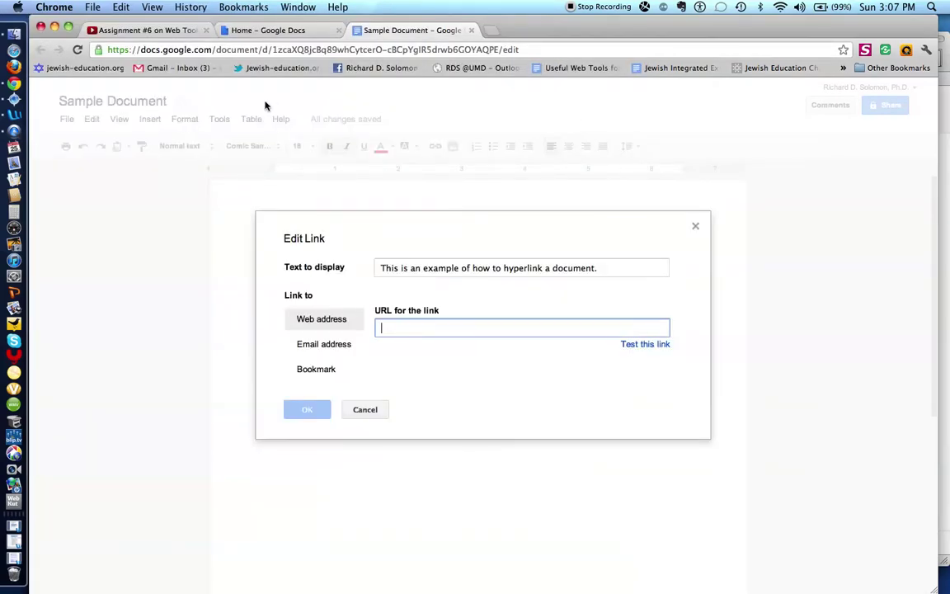
left_click(122, 7)
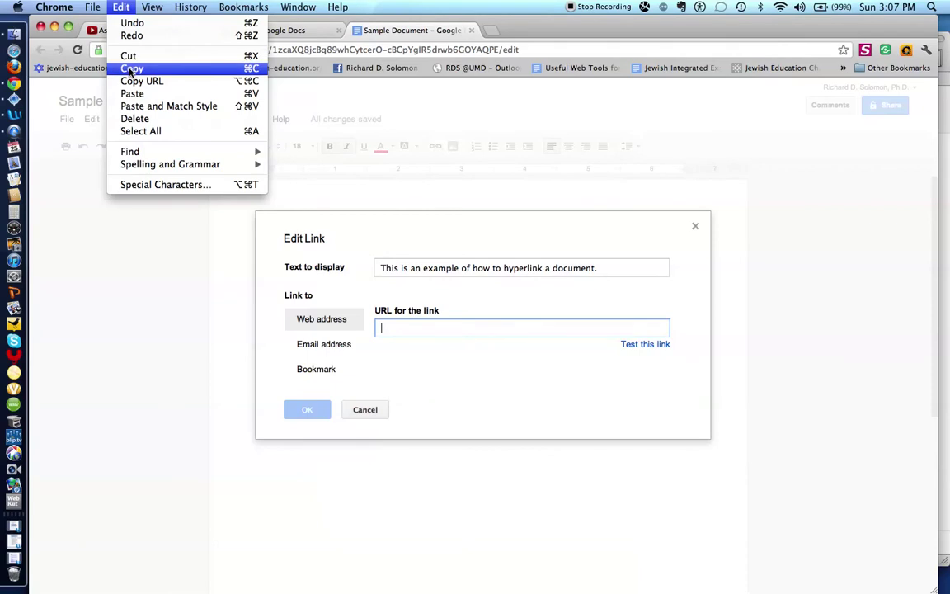
left_click(133, 94)
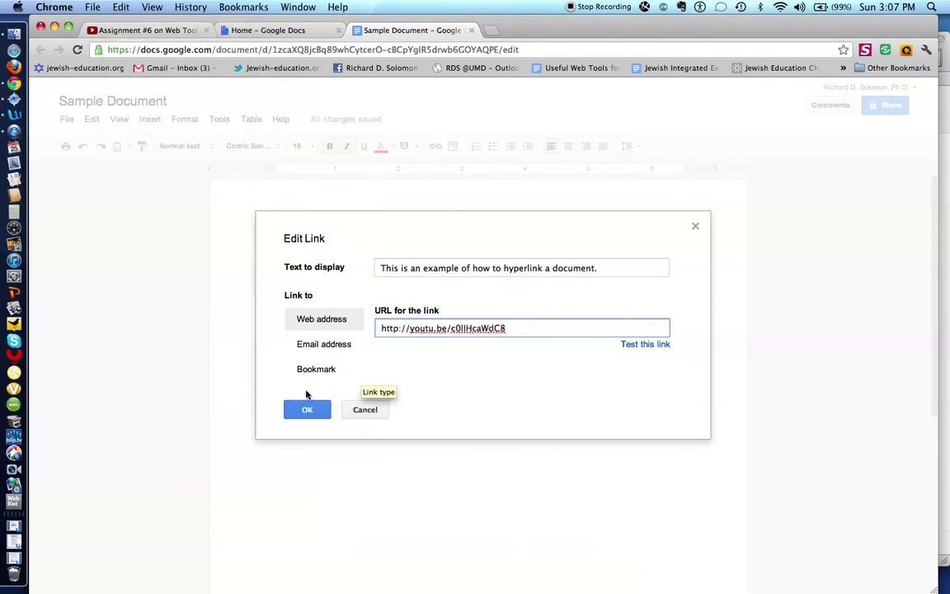
left_click(307, 412)
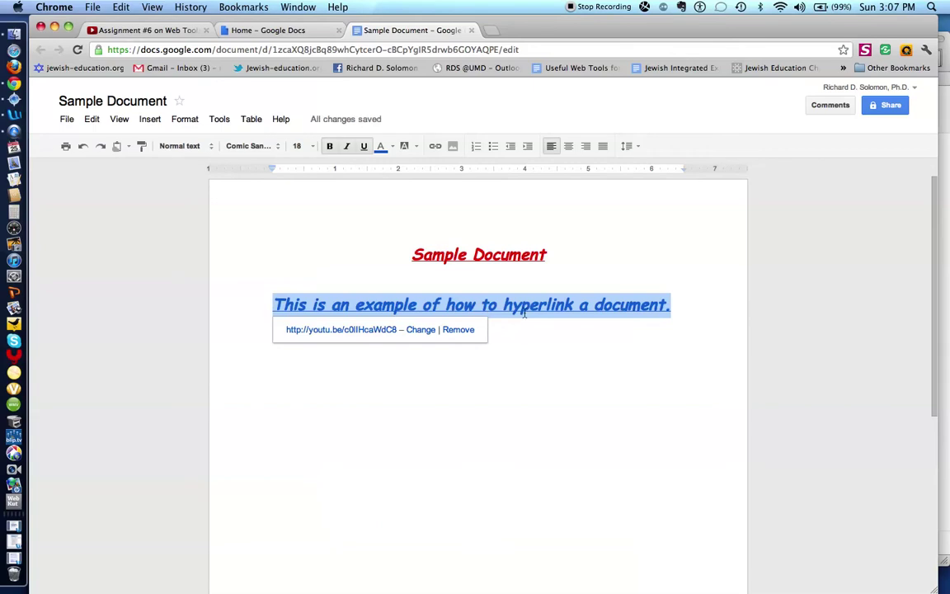
Test the example sentence's hyperlink by opening its YouTube page, and pause the video there.
left_click(567, 348)
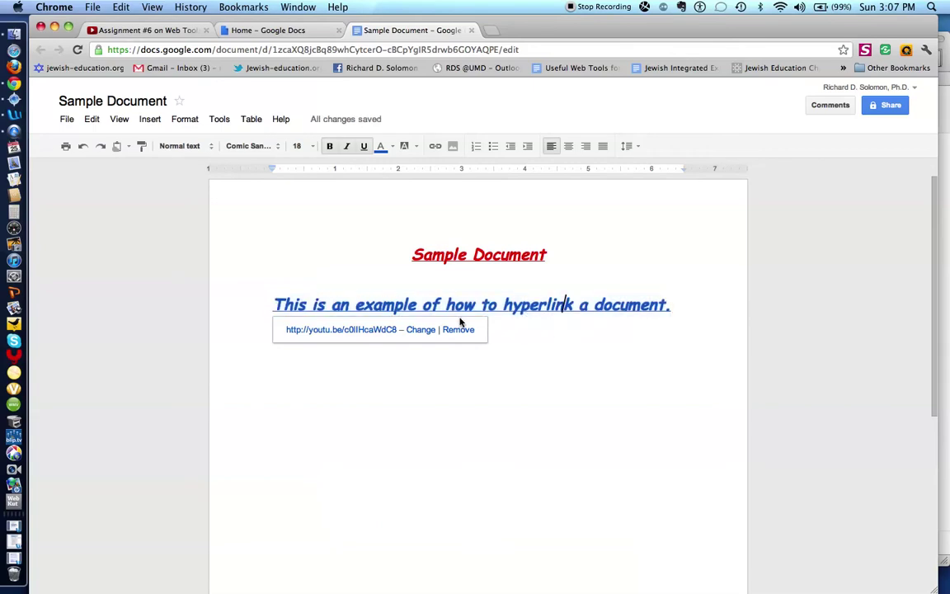
left_click(680, 275)
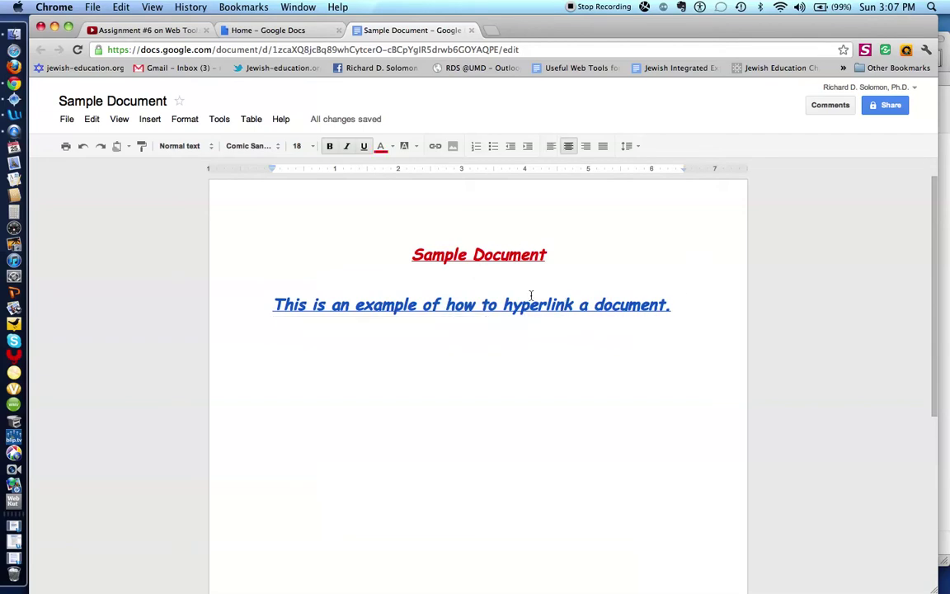
left_click(478, 305)
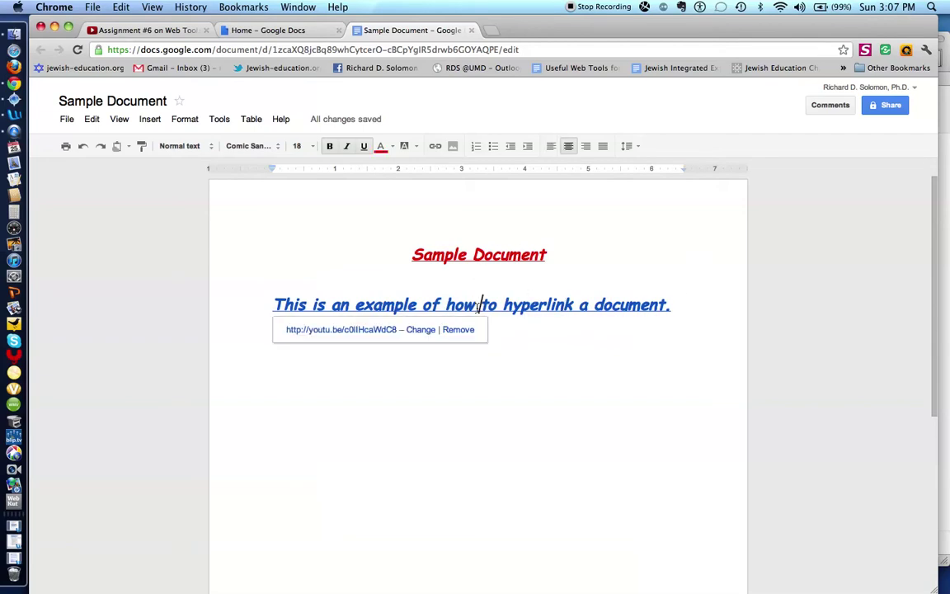
left_click(386, 330)
left_click(377, 155)
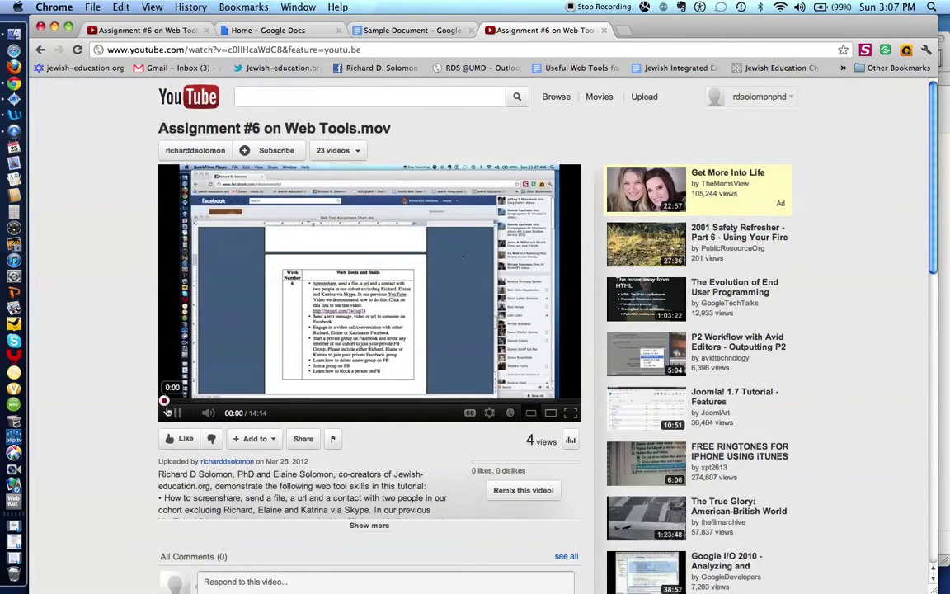
left_click(160, 373)
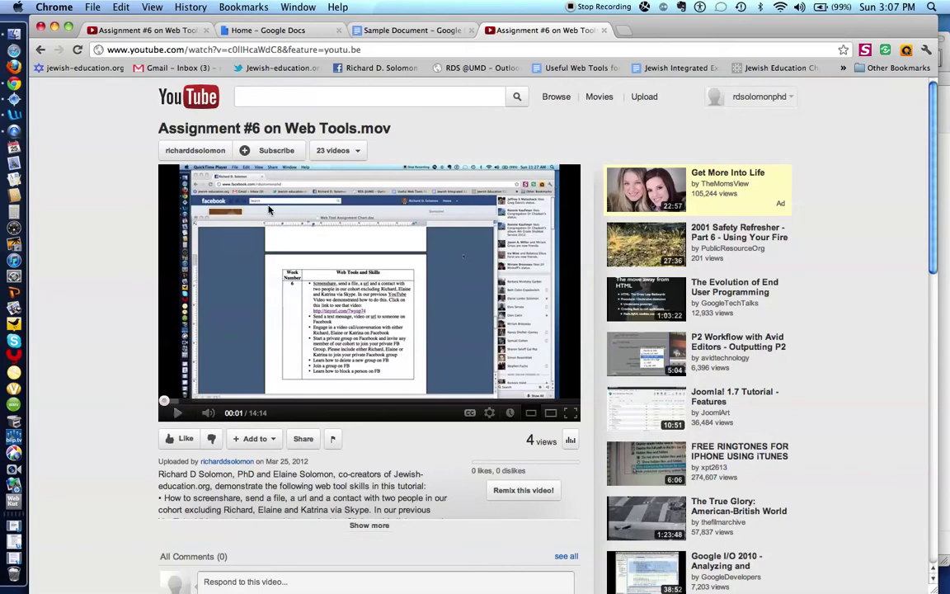
left_click(392, 31)
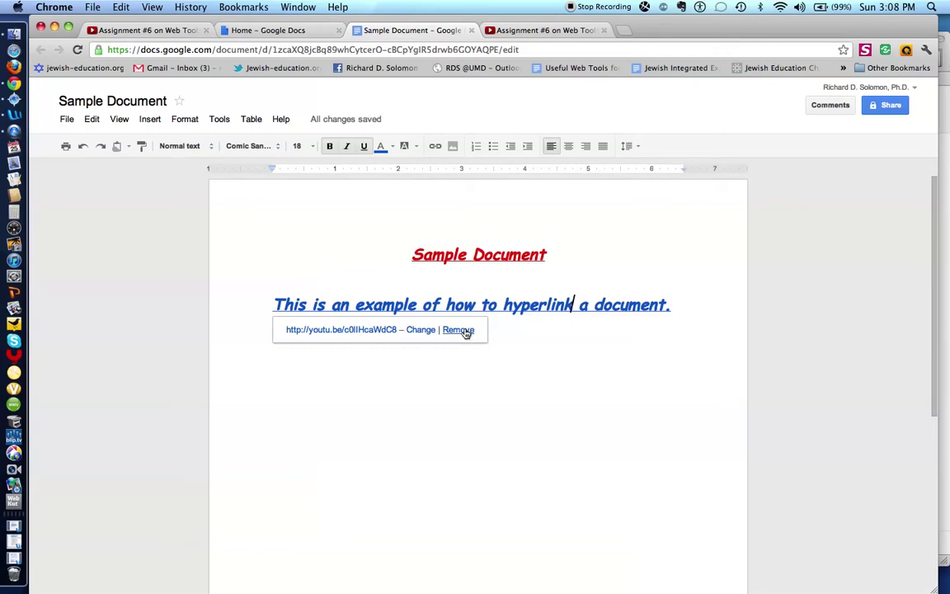
left_click(460, 330)
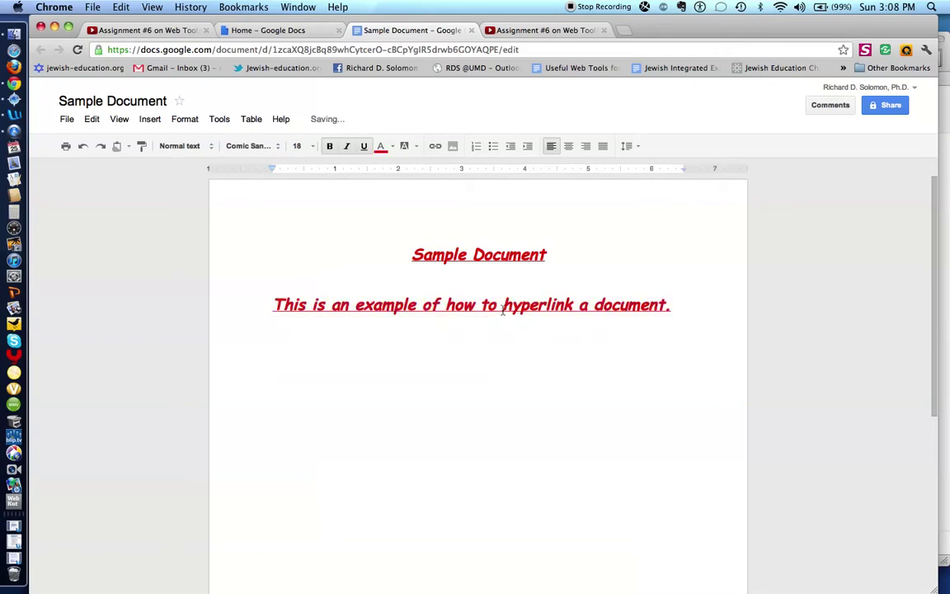
left_click_drag(502, 307, 571, 308)
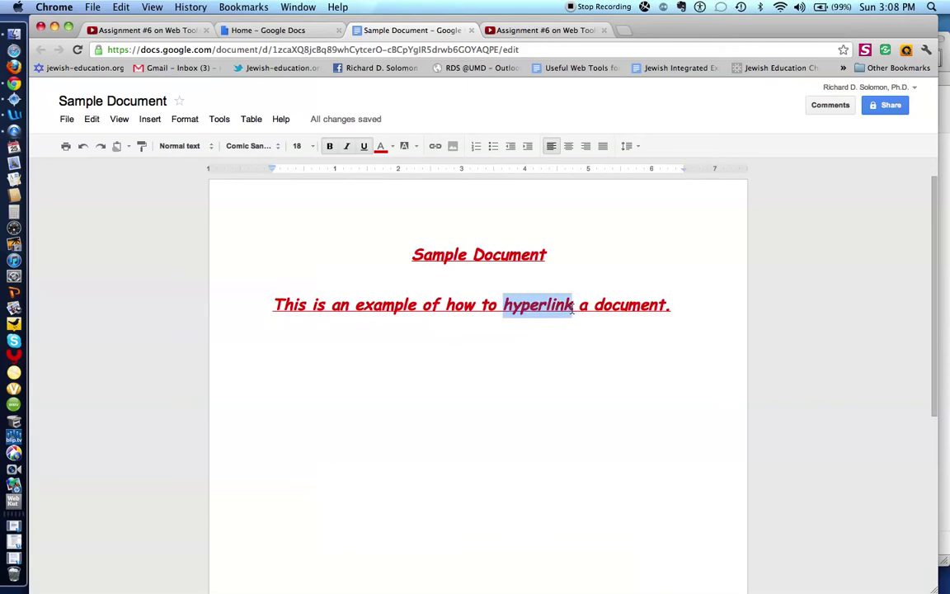
left_click(436, 147)
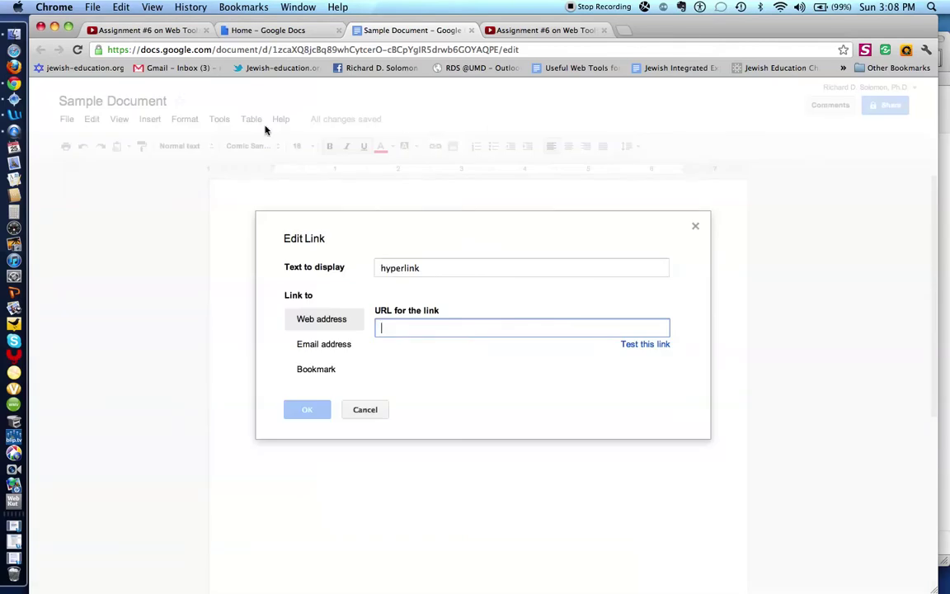
left_click(121, 8)
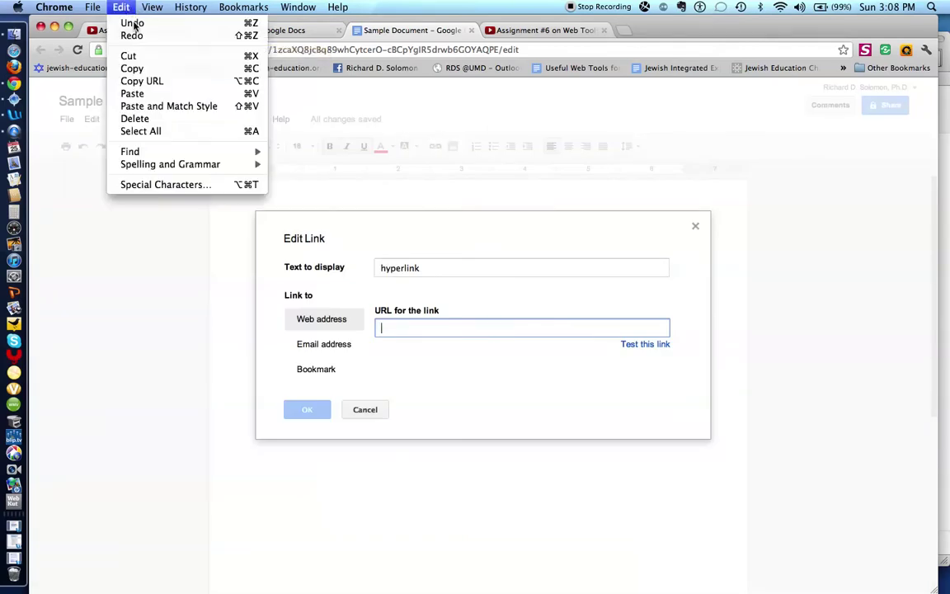
left_click(132, 93)
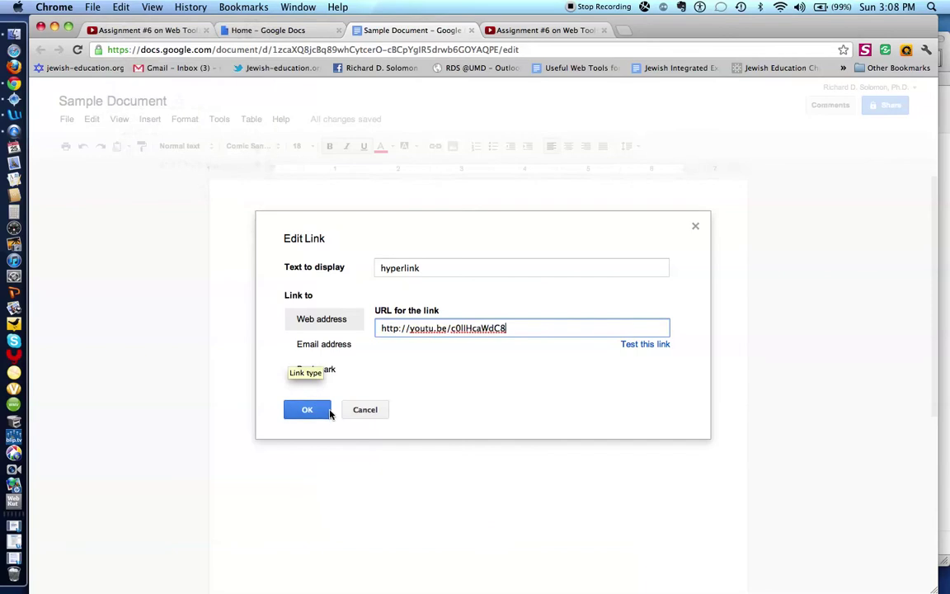
left_click(310, 409)
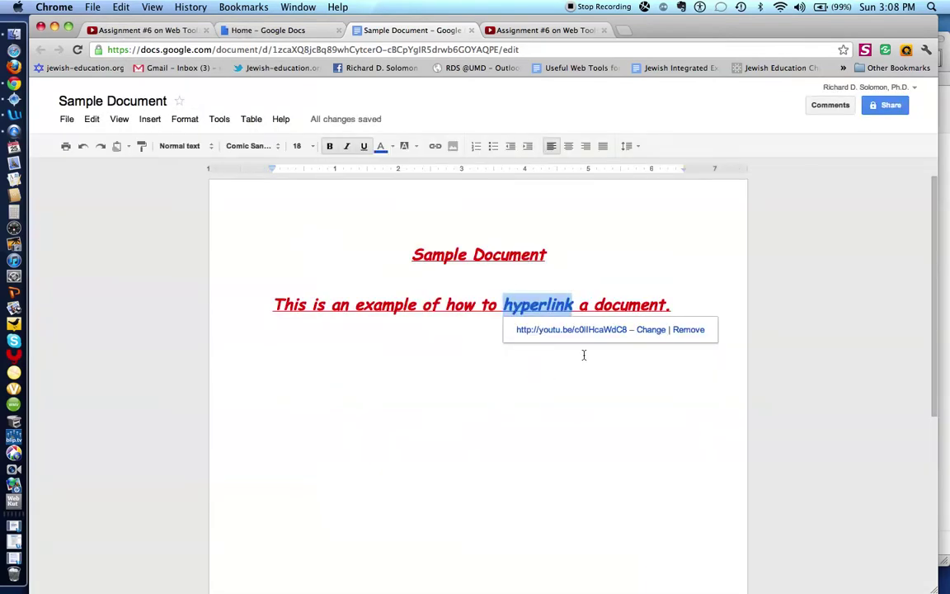
left_click(603, 390)
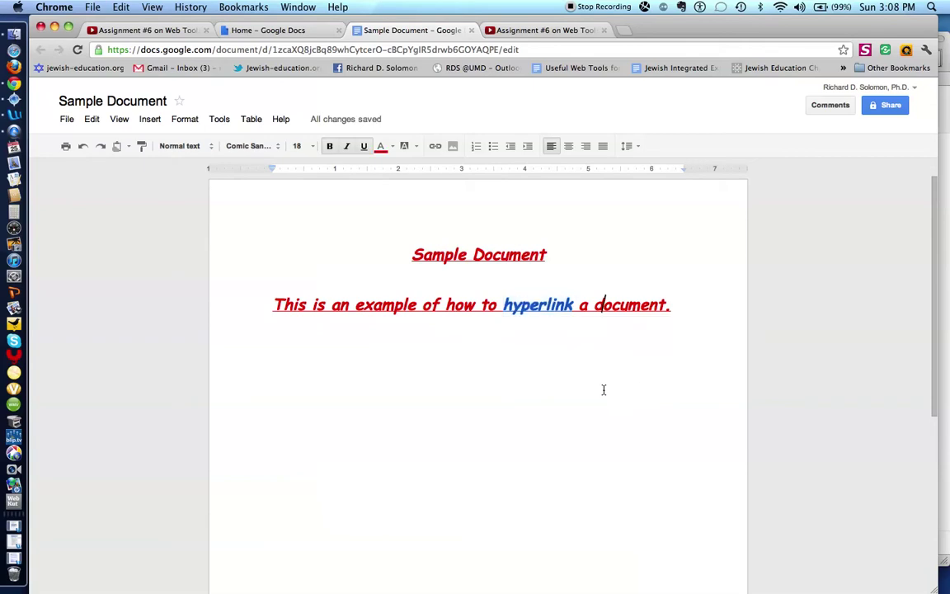
Create a new presentation from the sample document and apply the Biz theme to it.
left_click(70, 121)
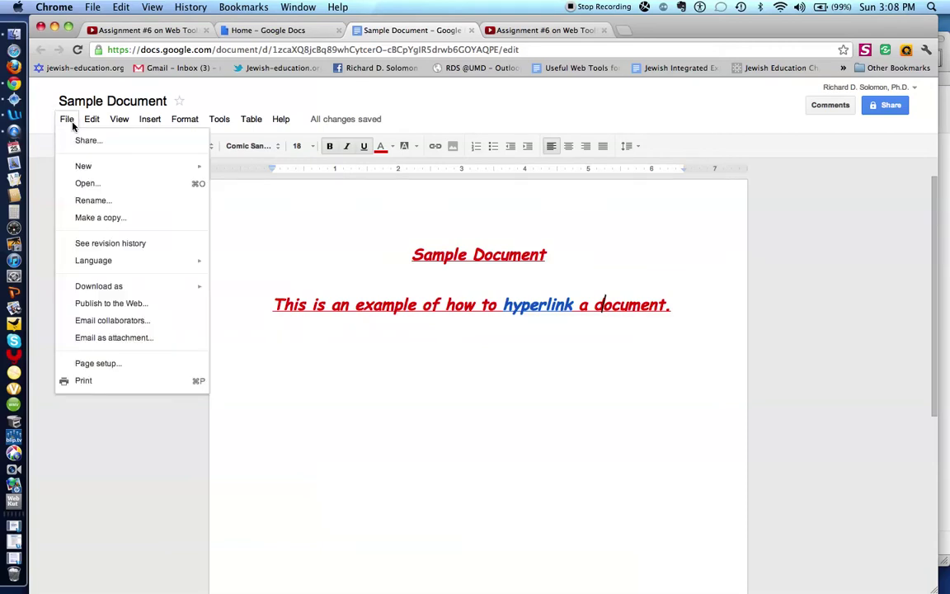
mouse_move(81, 166)
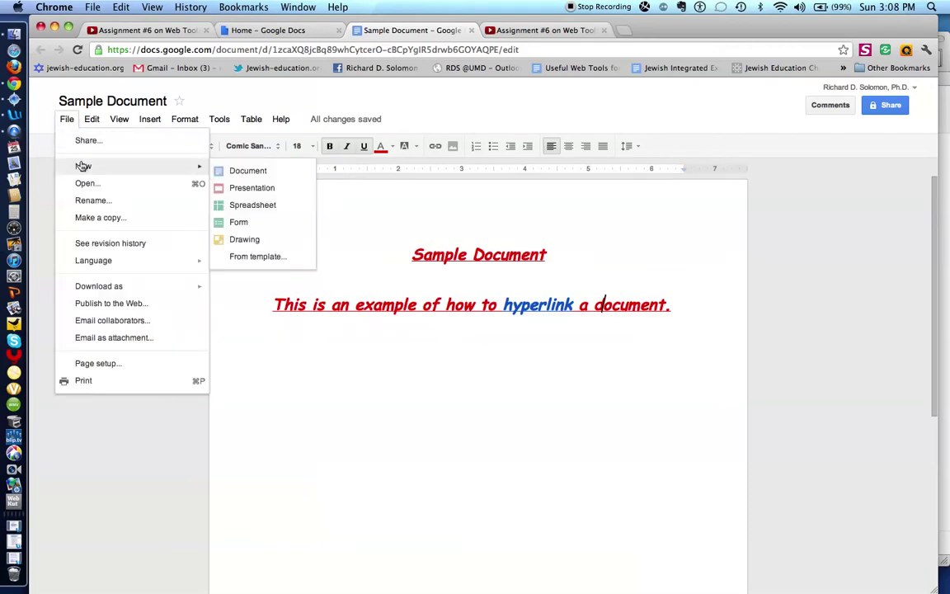
left_click(255, 190)
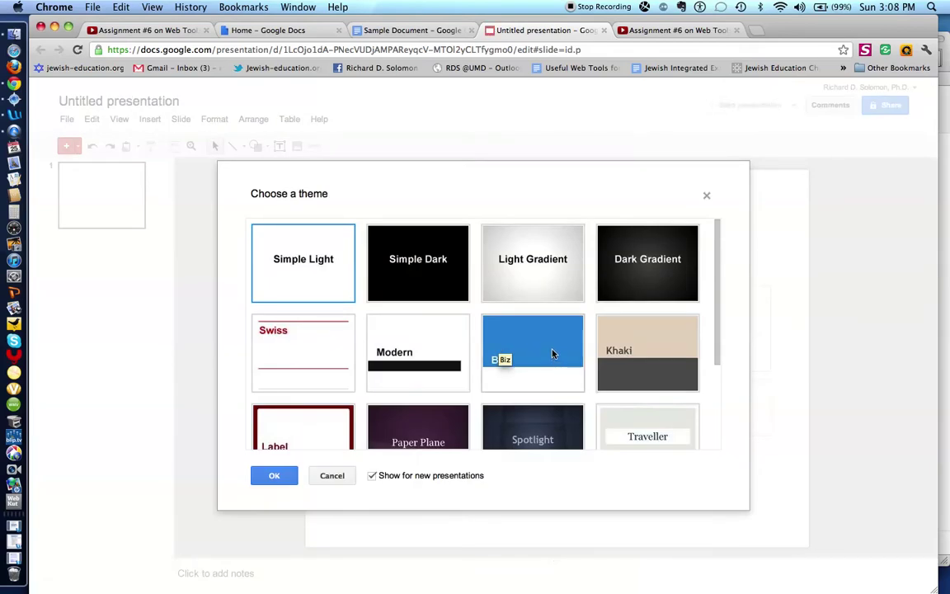
left_click(552, 354)
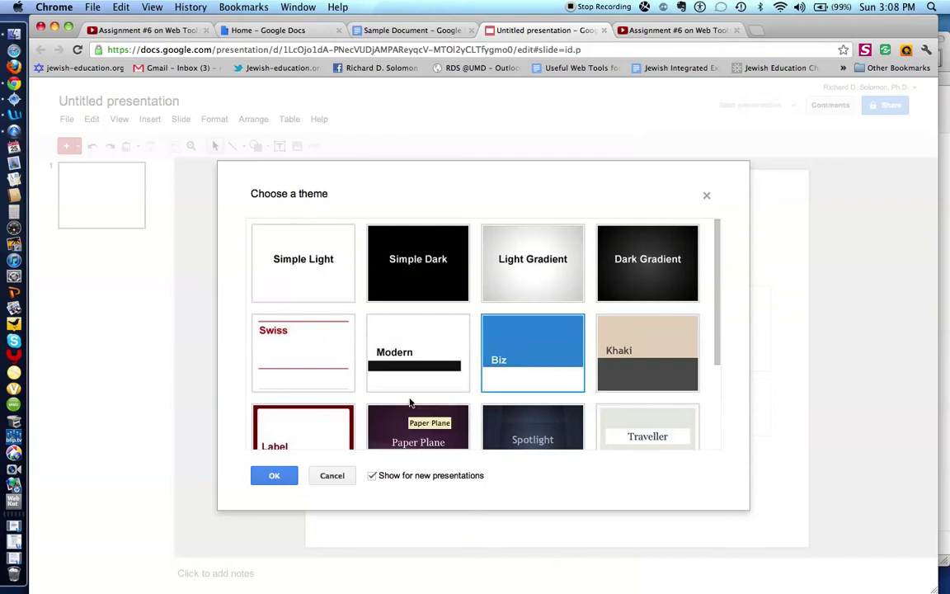
left_click(271, 483)
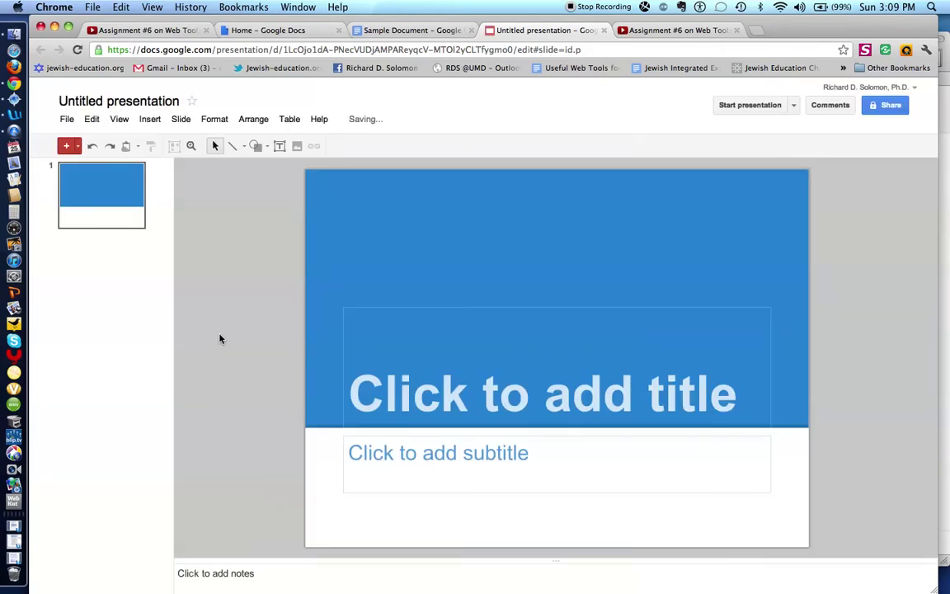
Rename the untitled presentation to "Sample Power Point Presentation".
left_click(150, 95)
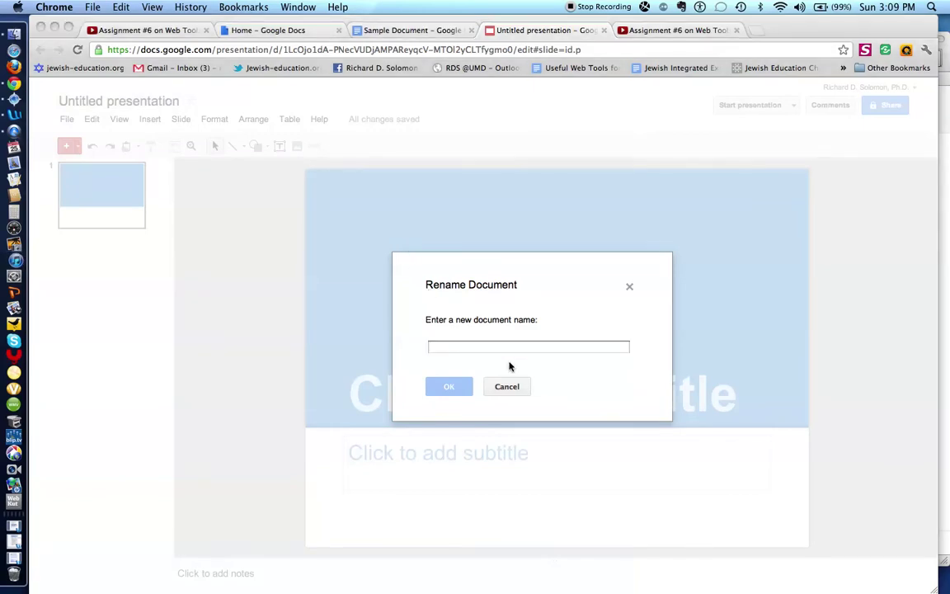
left_click(464, 347)
type("Sample P")
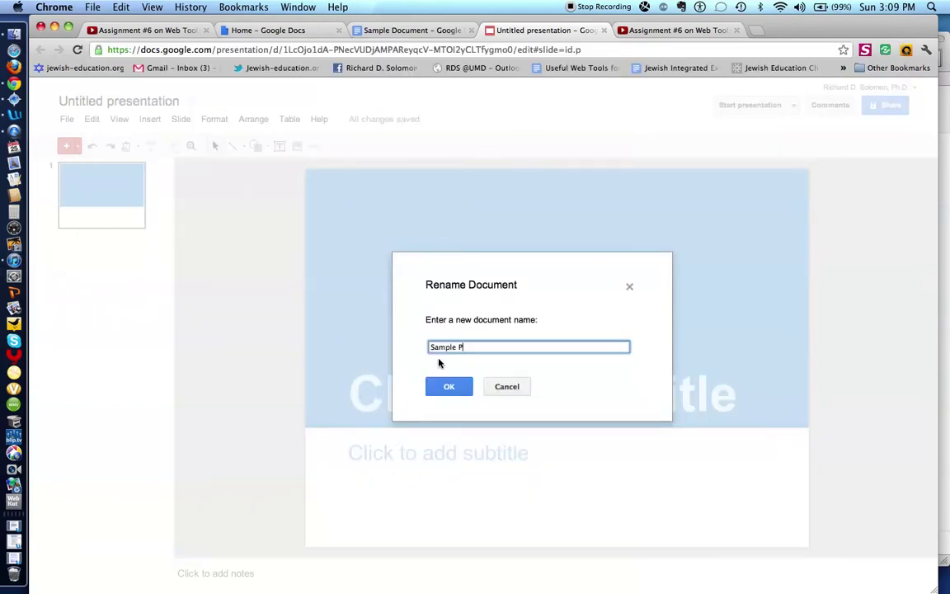
type("ower Point Presentation")
left_click(450, 387)
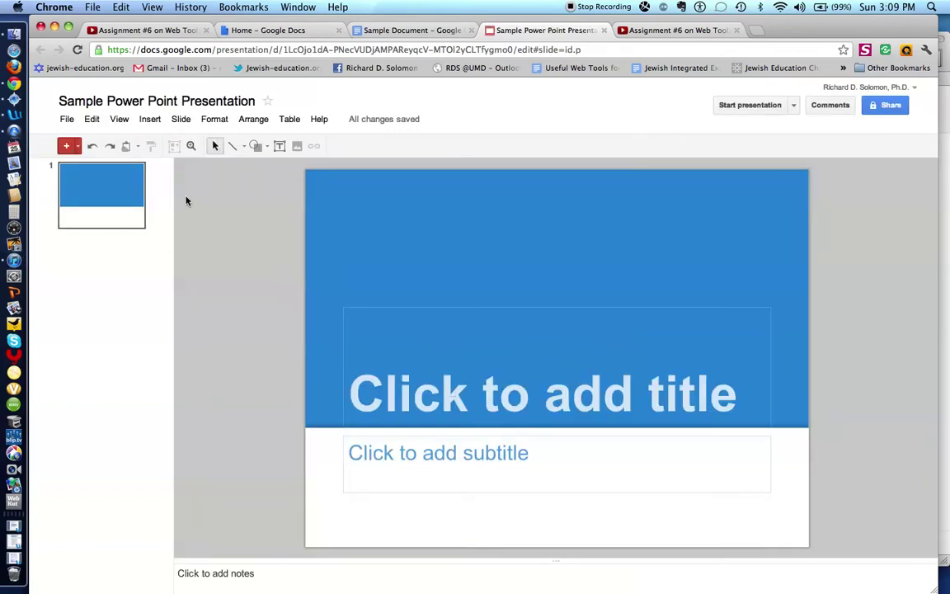
right_click(23, 261)
left_click(85, 268)
Enter "Sample Power Point" as the first slide's title and center the text horizontally.
left_click(535, 383)
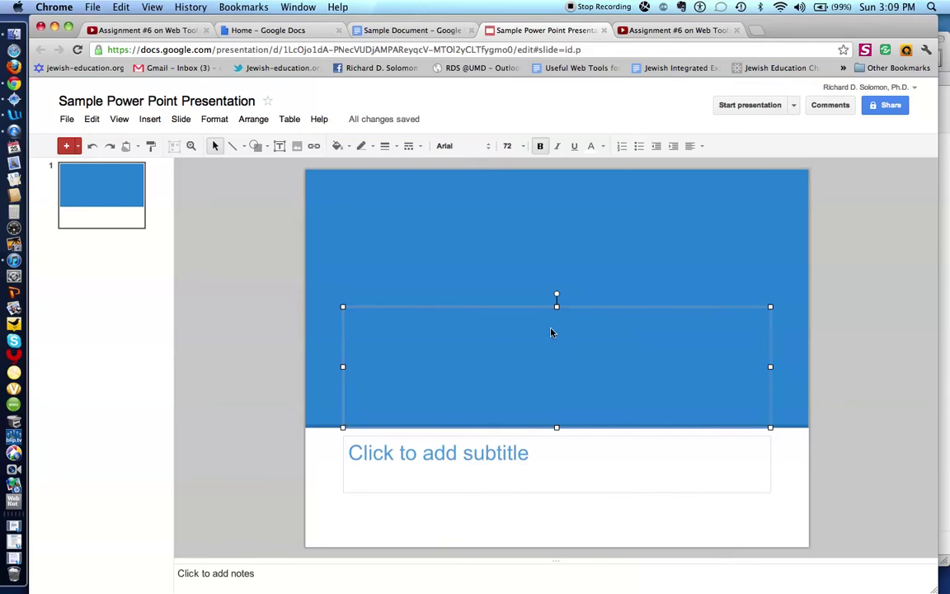
type("Sampl")
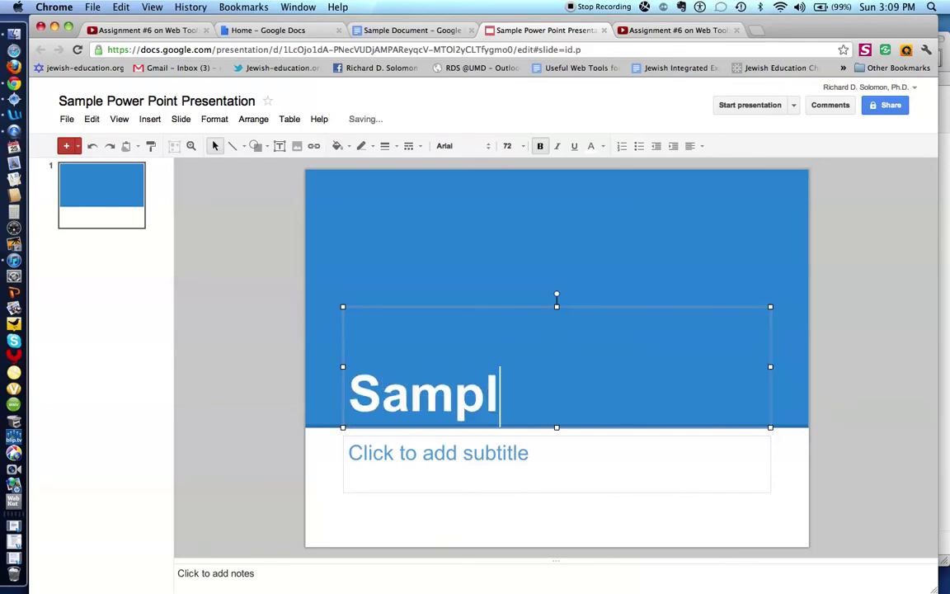
type("e Power Point")
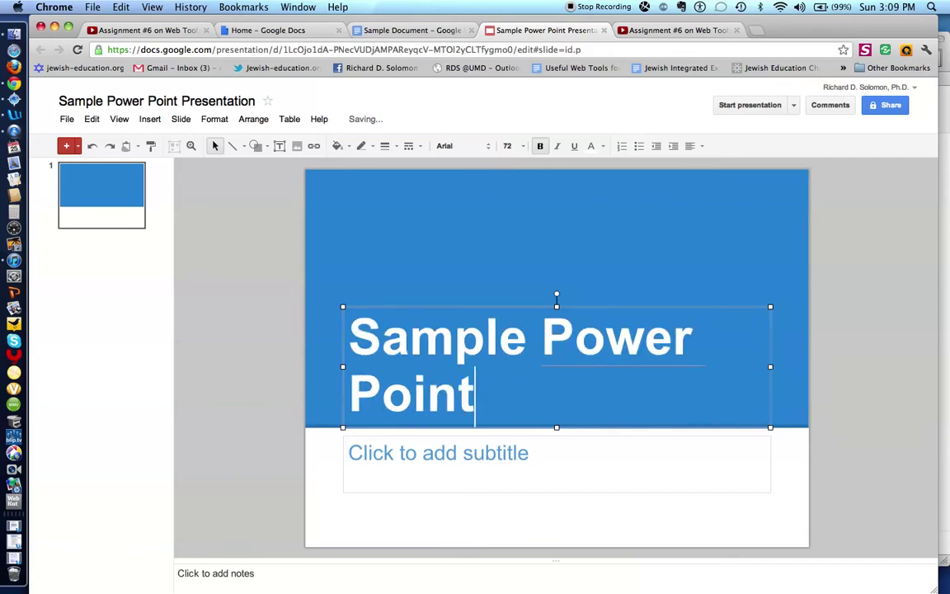
left_click_drag(517, 394, 353, 339)
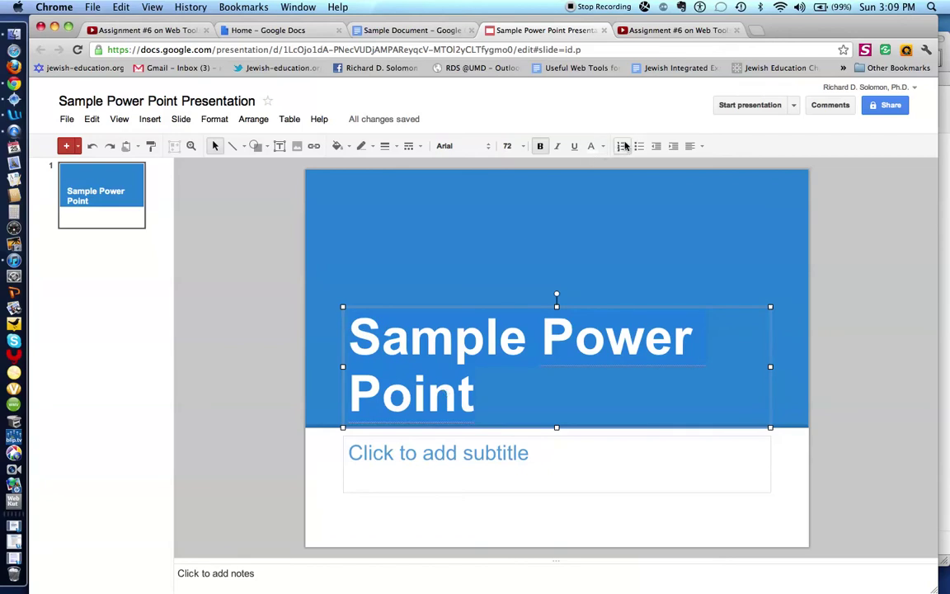
left_click(692, 149)
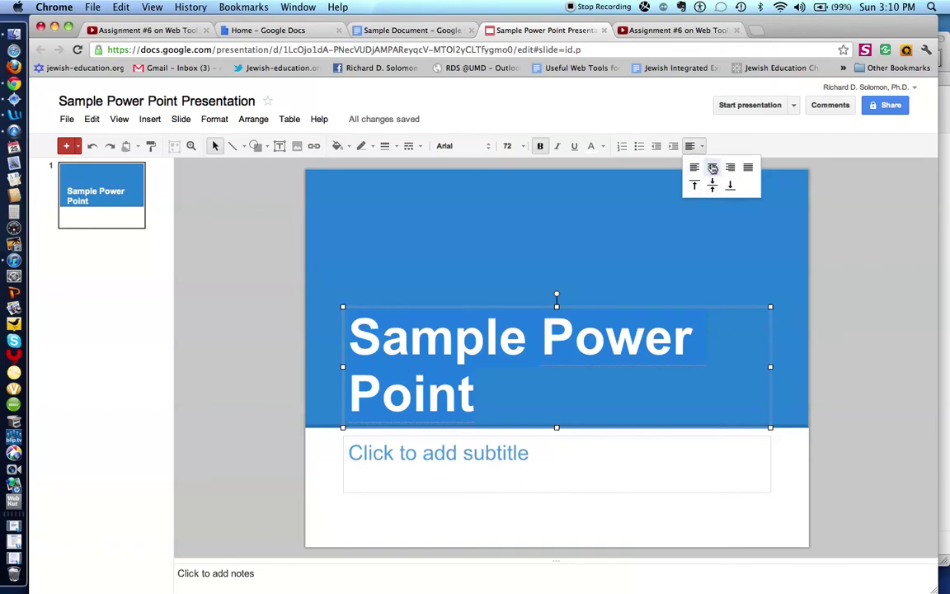
left_click(713, 167)
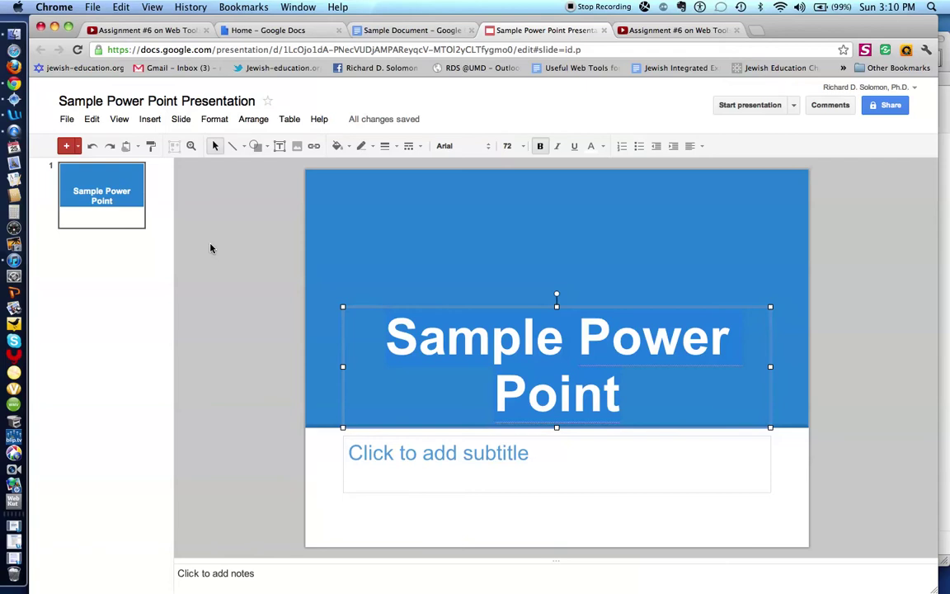
Create a new blank text document from within the sample presentation.
left_click(67, 119)
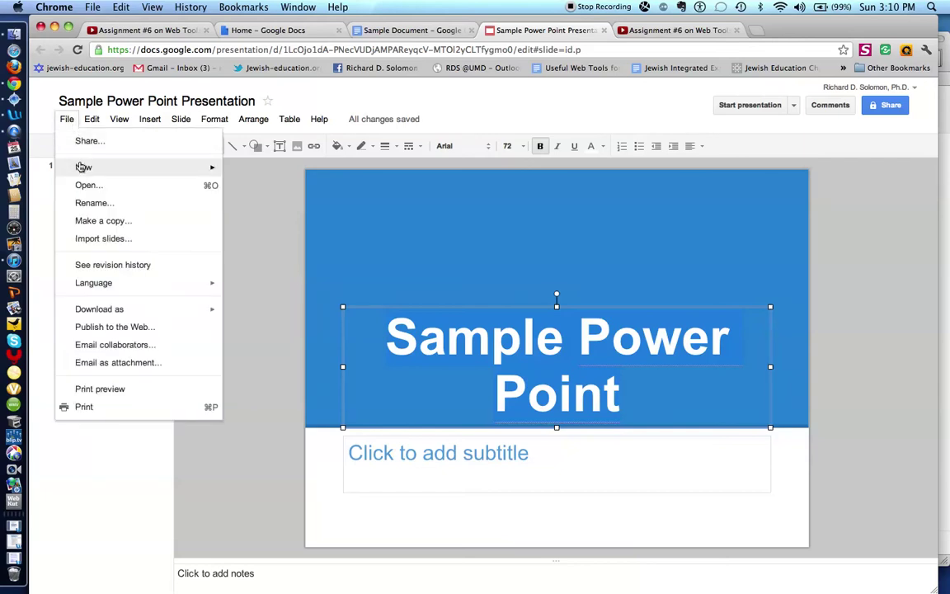
mouse_move(82, 167)
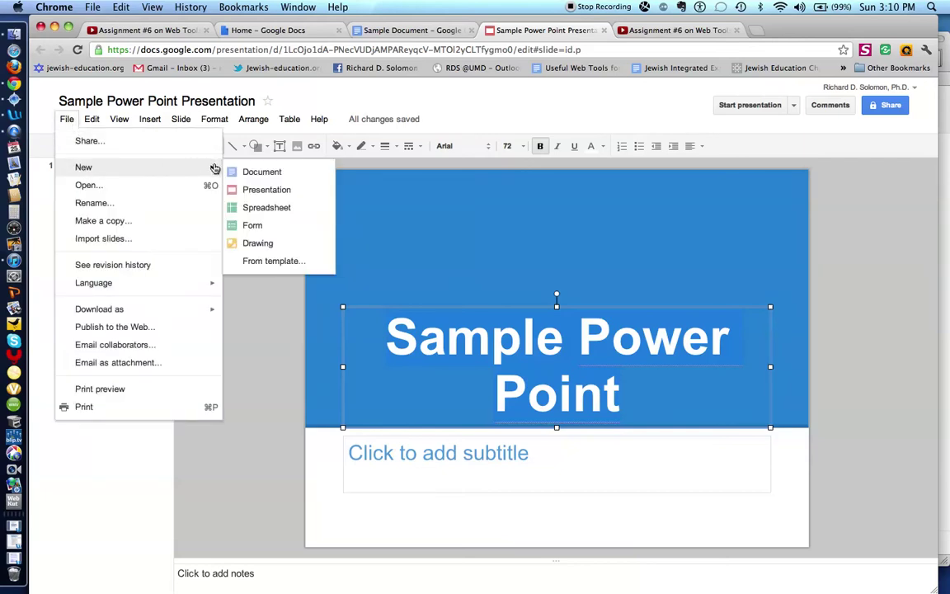
left_click(235, 172)
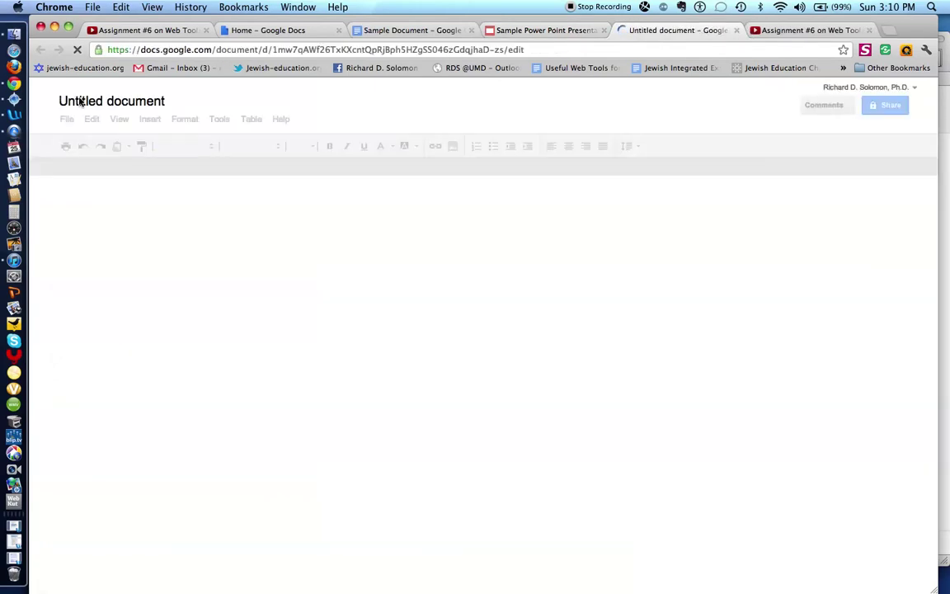
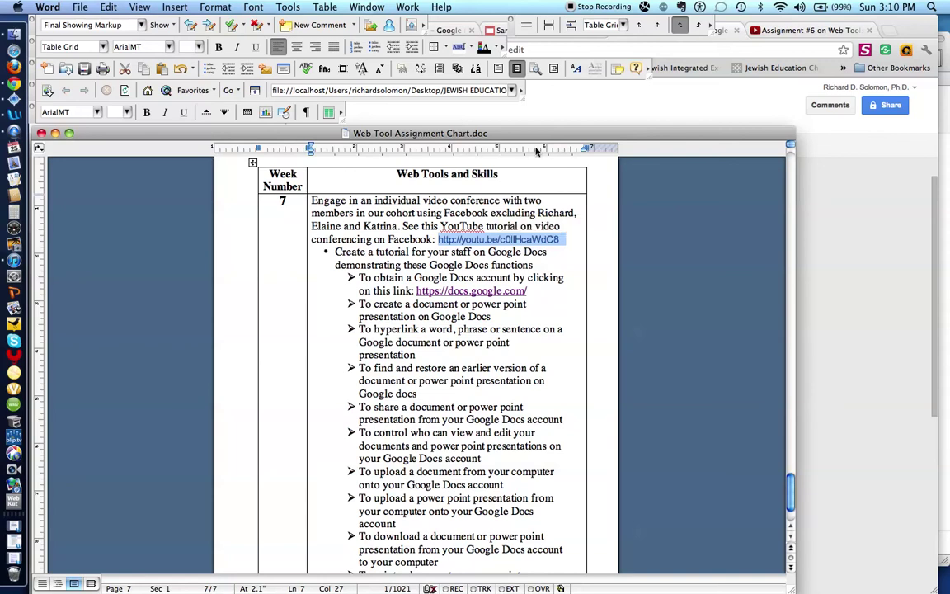
Return from the Word assignment chart to the Google Docs home list and open "Jewish Integrated Experiential Education Learning Activities Chart".
left_click(574, 108)
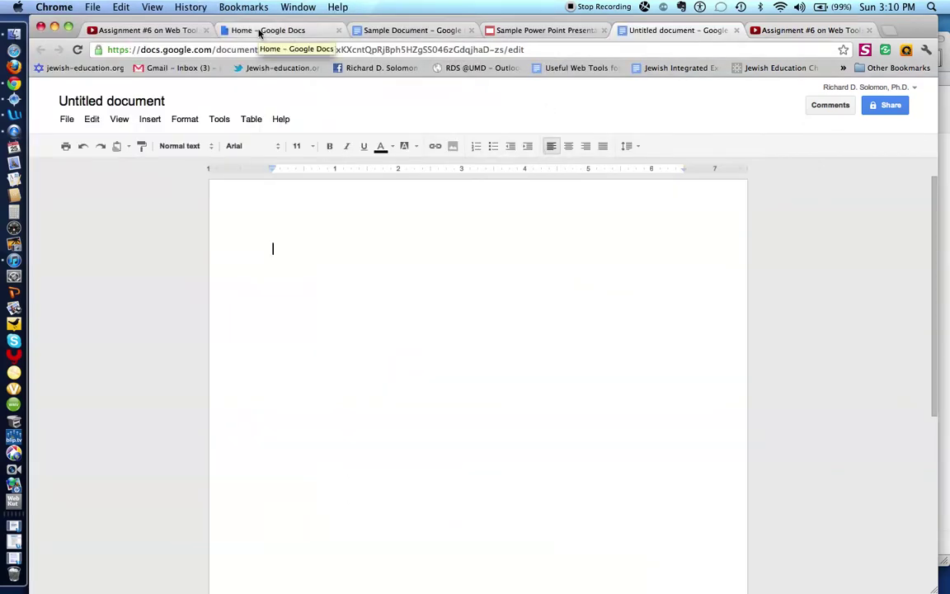
left_click(260, 32)
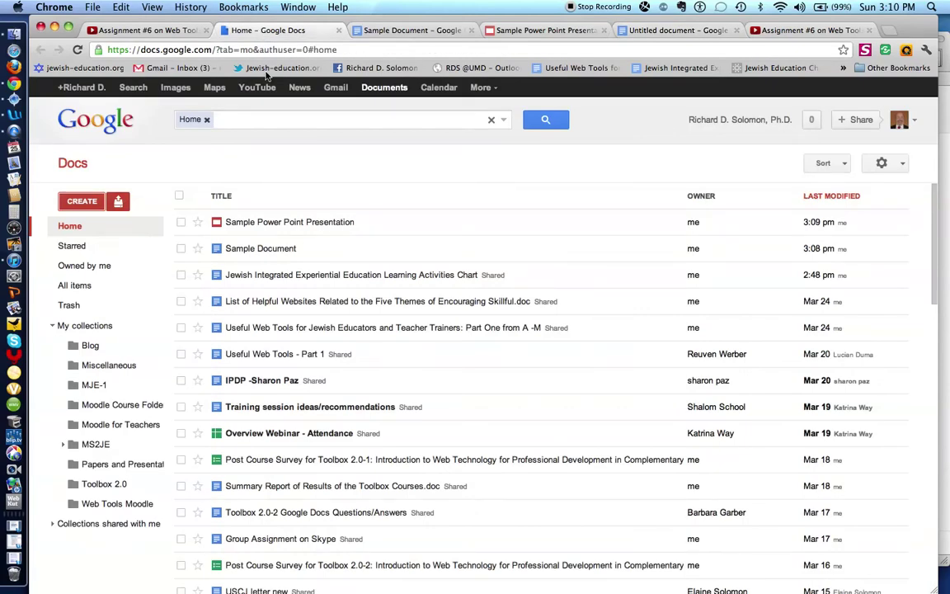
left_click(328, 276)
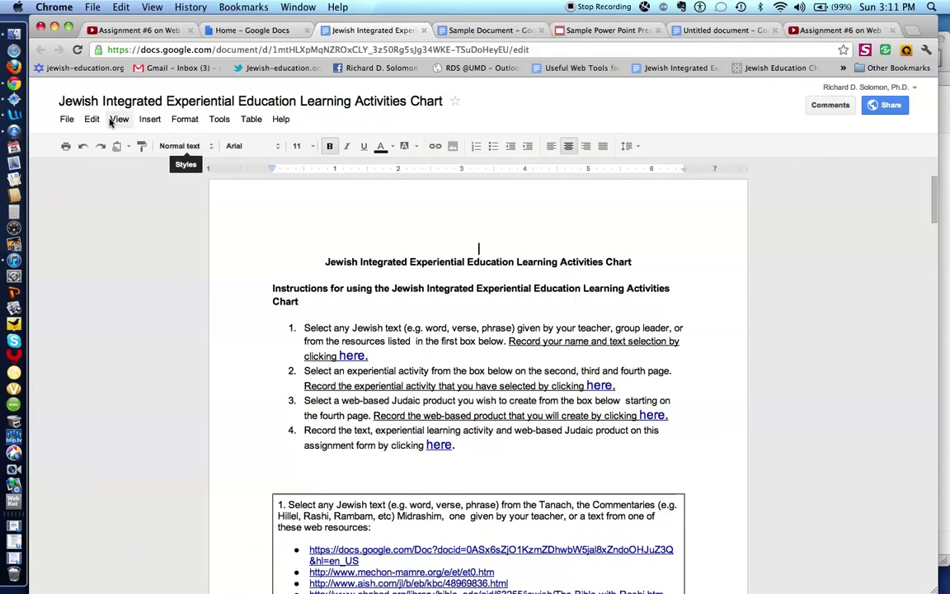
Browse the activities chart's revision history, preview the Oct 4, 6:13 PM revision, and close the history without restoring it.
left_click(67, 120)
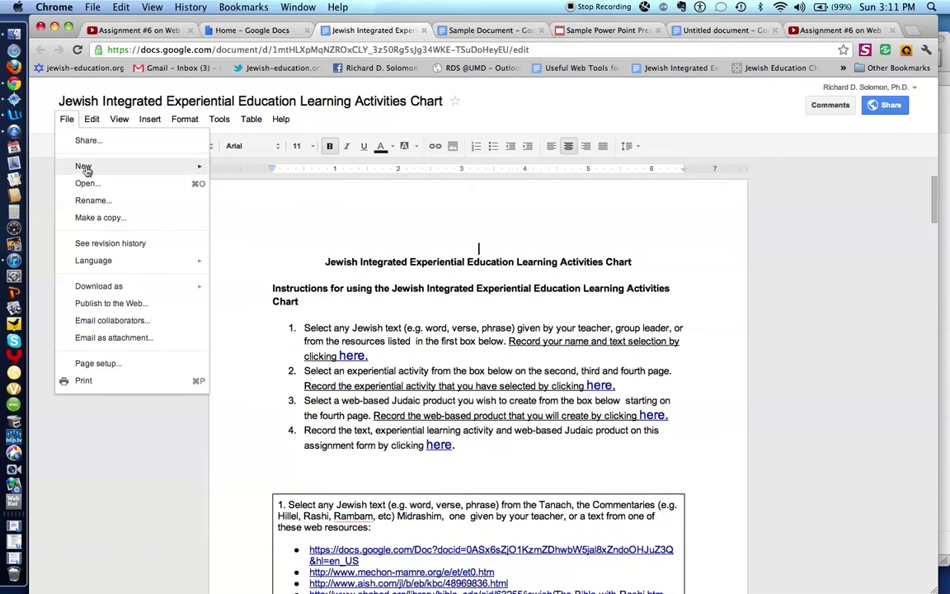
left_click(103, 245)
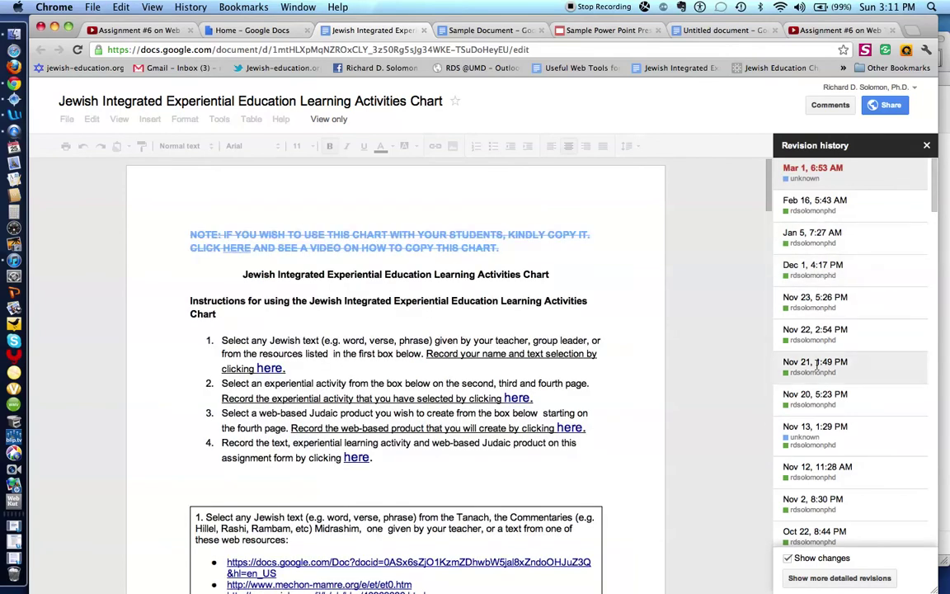
scroll(831, 437, "down", 1)
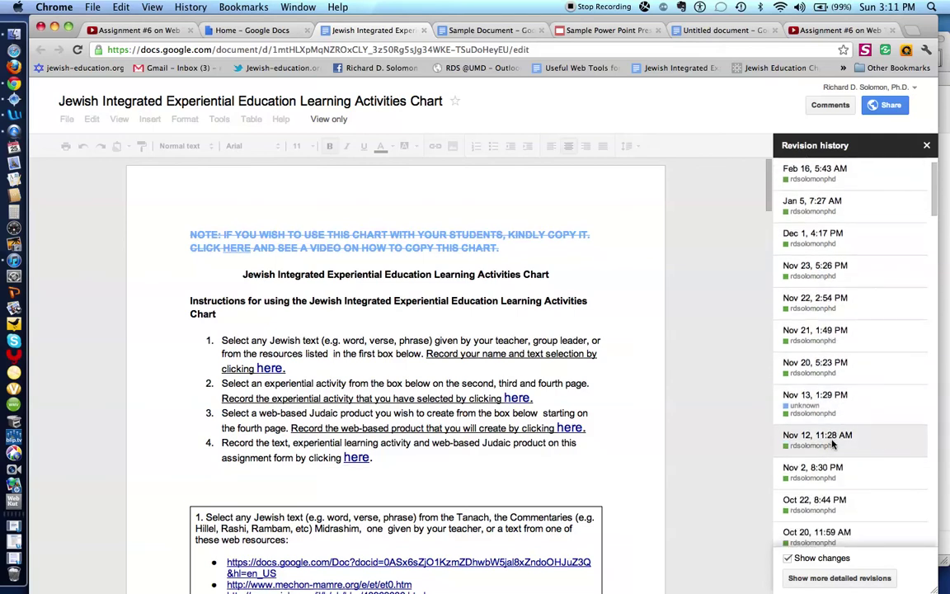
scroll(804, 380, "down", 3)
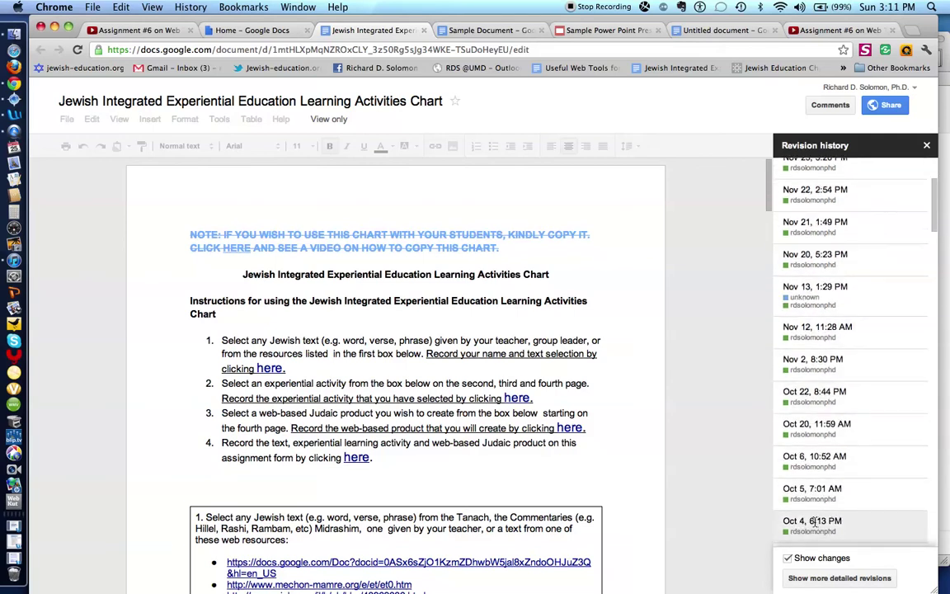
left_click(794, 523)
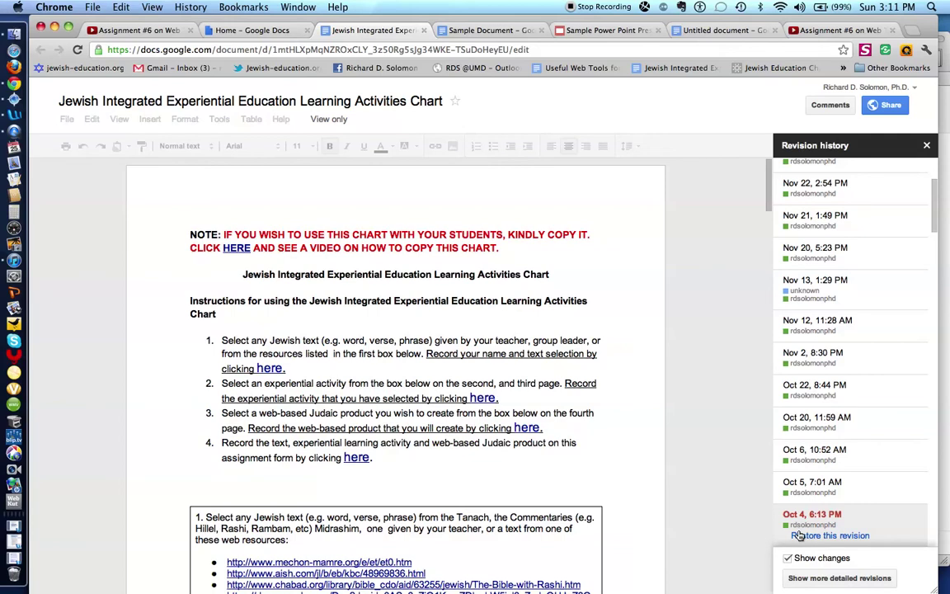
left_click(928, 146)
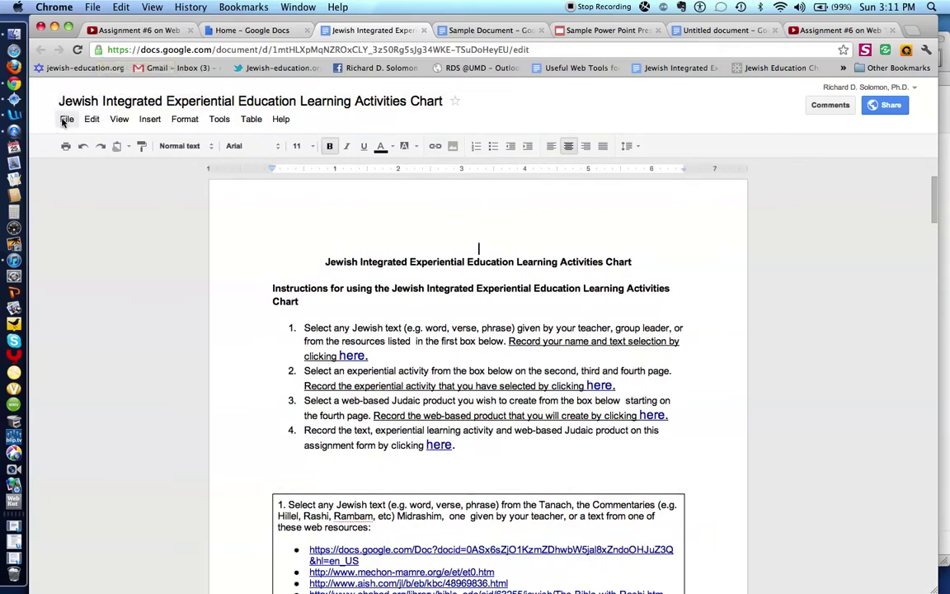
Make a copy of the Learning Activities Chart without copying its collaborators.
left_click(63, 120)
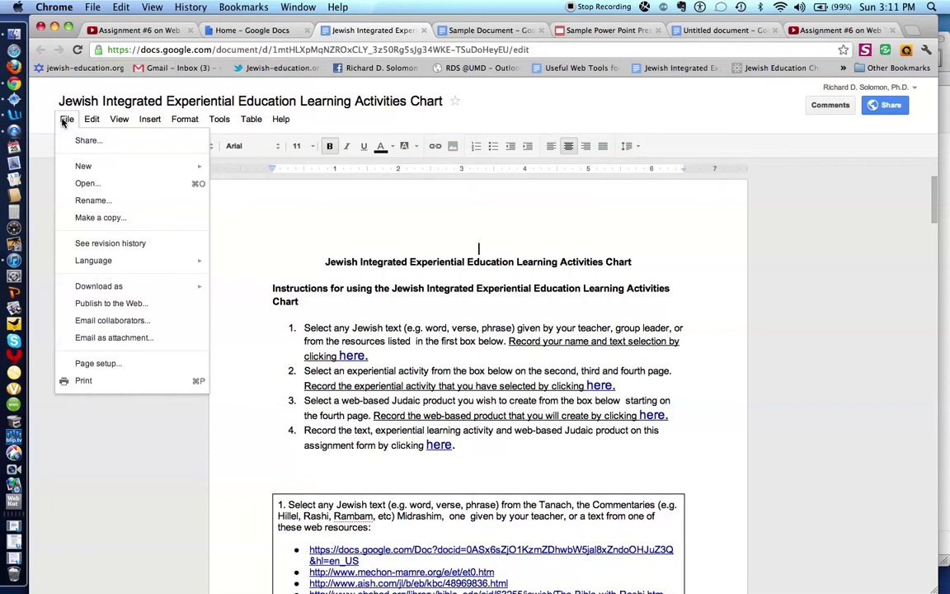
left_click(89, 219)
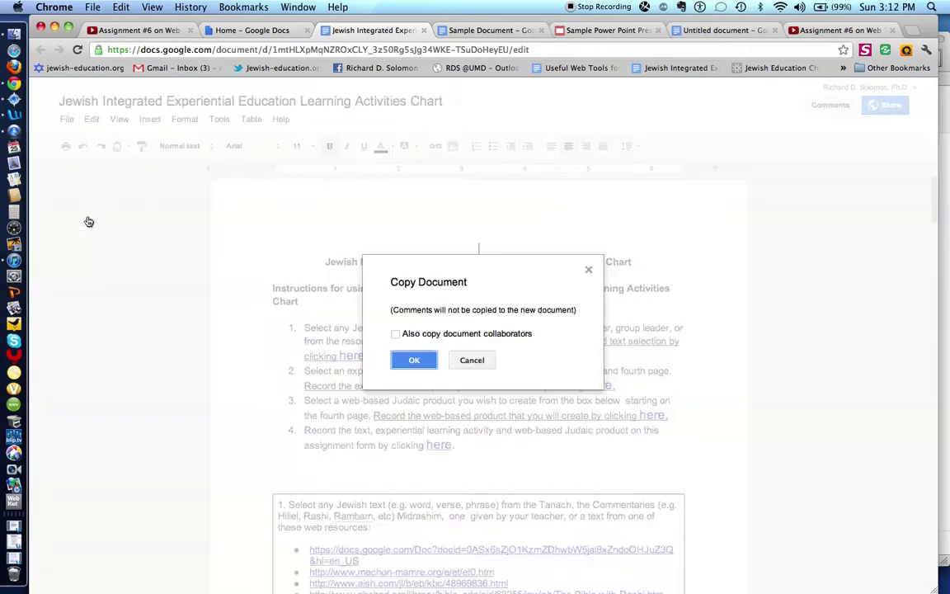
left_click(415, 361)
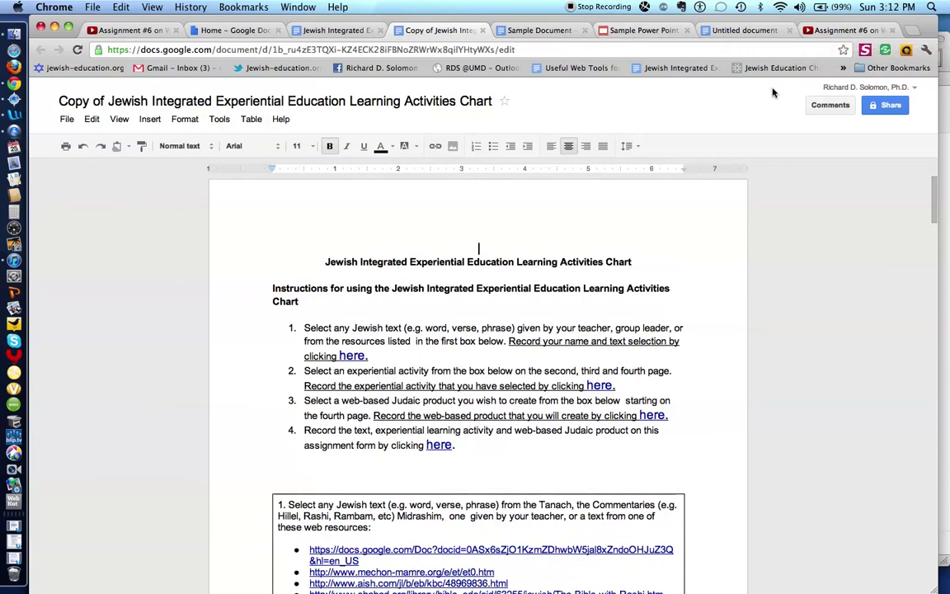
Open the copied chart's sharing settings and add a suggested contact's e-mail as a person to share with.
mouse_move(891, 107)
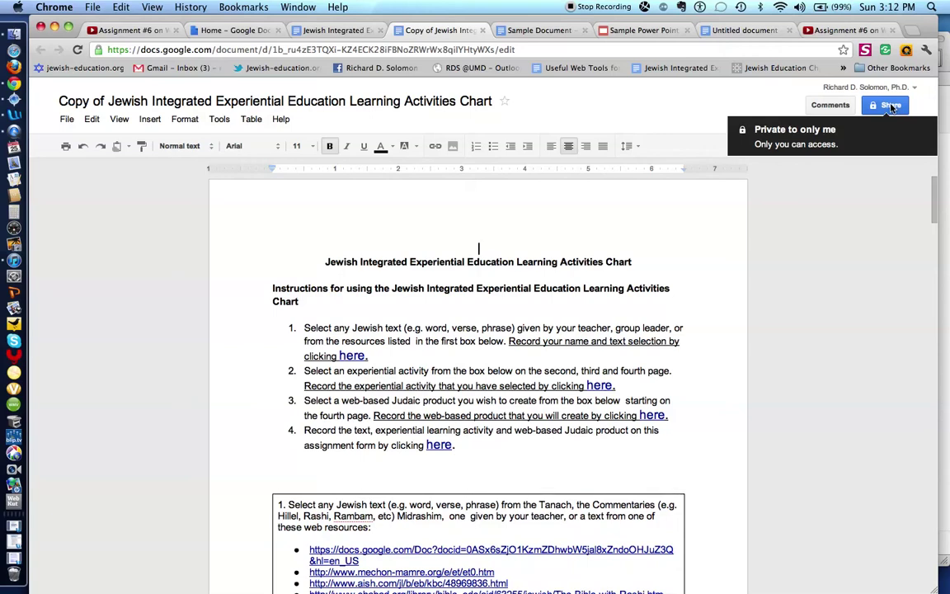
left_click(891, 107)
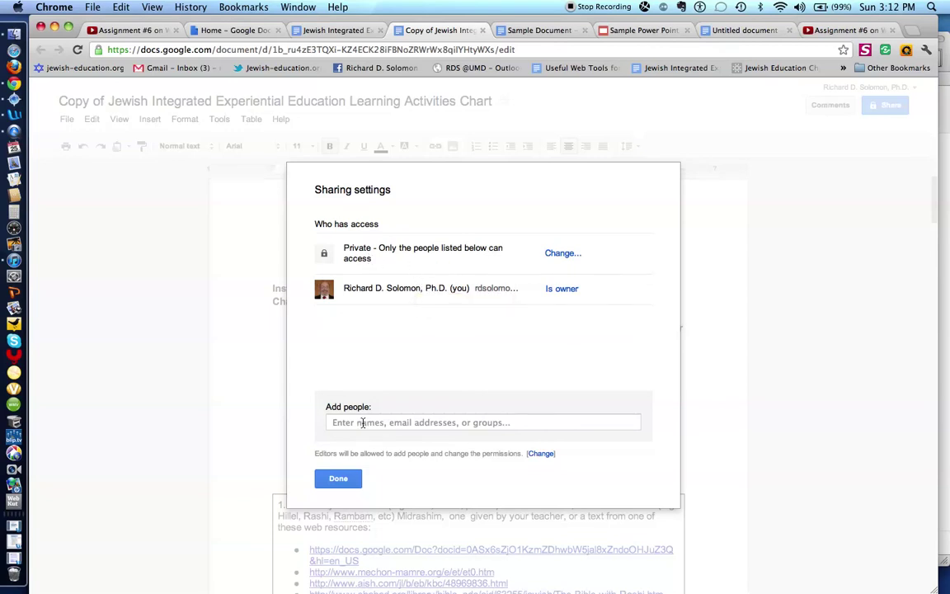
left_click(359, 426)
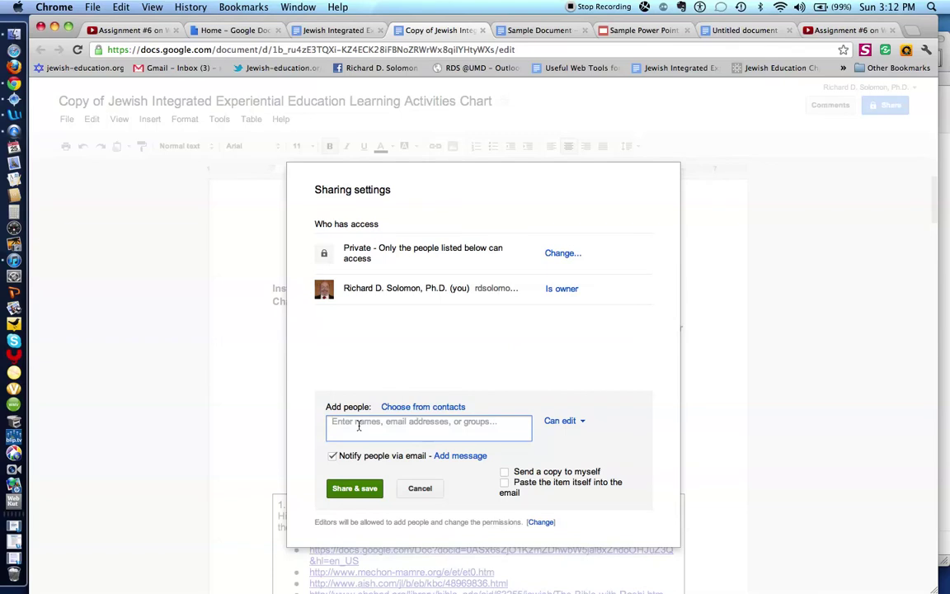
type("el")
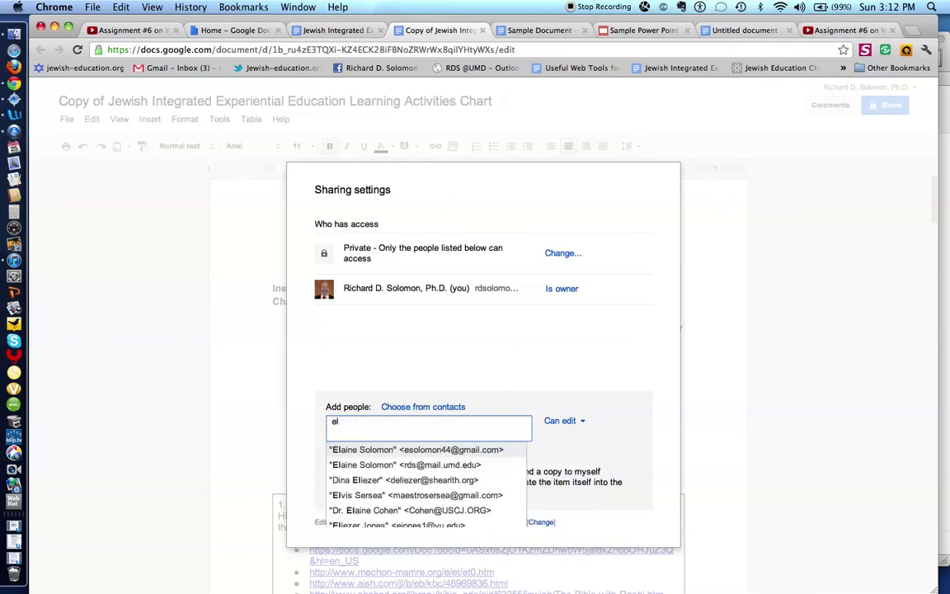
left_click(409, 450)
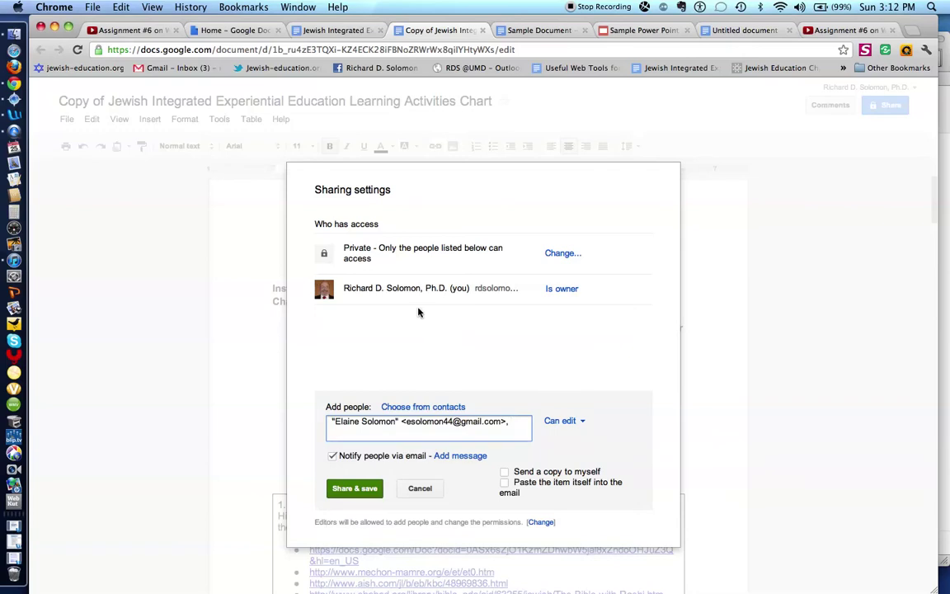
Switch the added contact's permission to Can comment, to Can view, and back to Can edit.
left_click(580, 424)
left_click(585, 459)
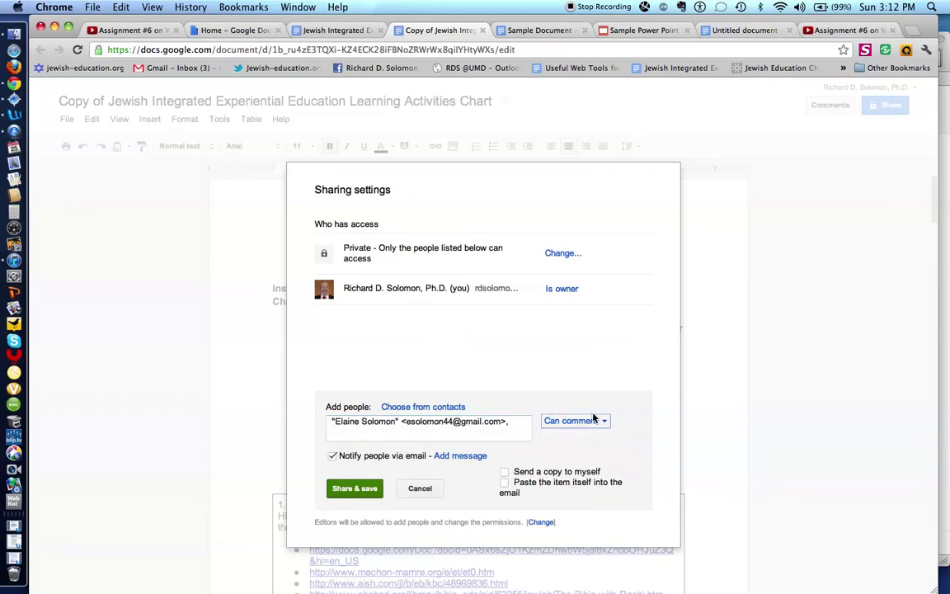
left_click(601, 422)
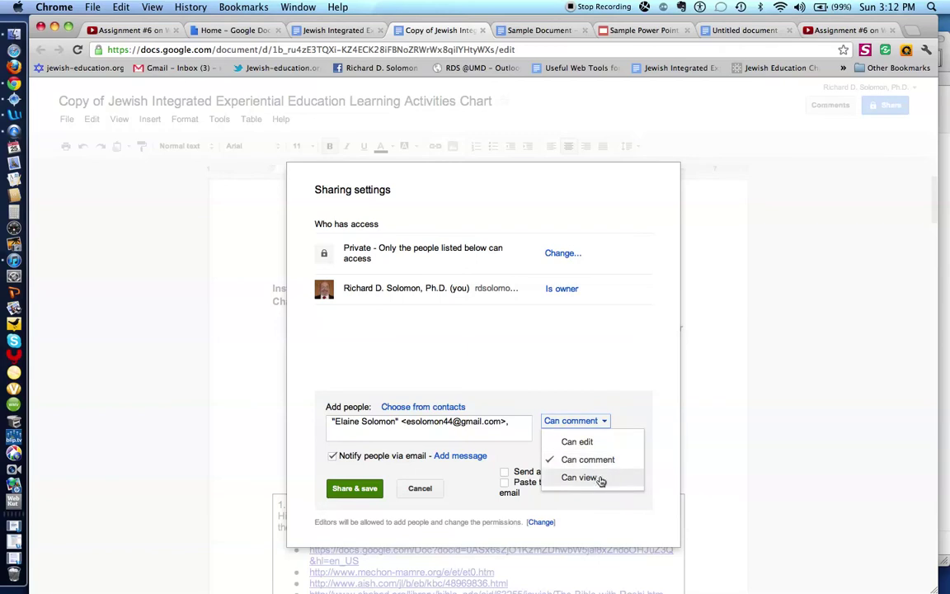
left_click(601, 477)
left_click(589, 422)
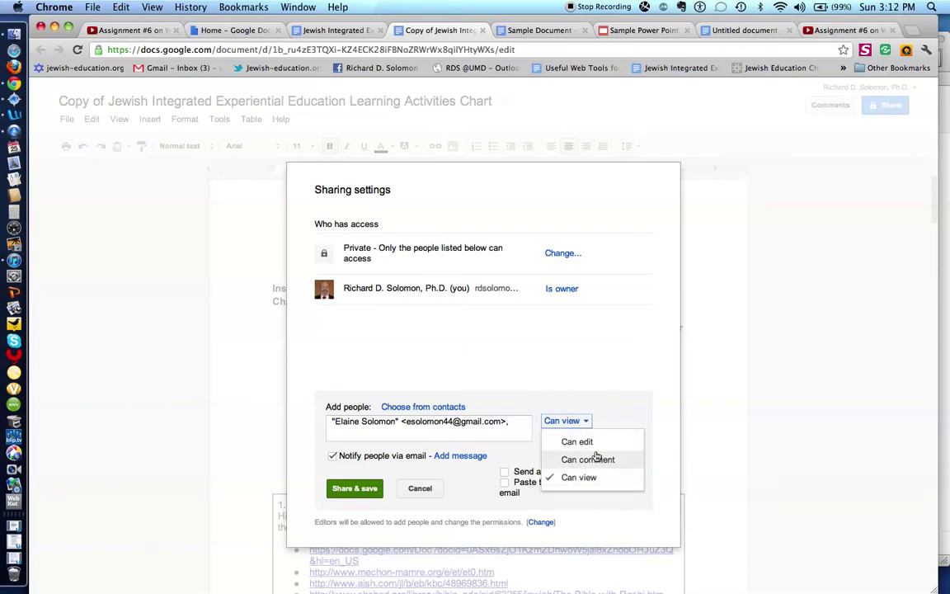
left_click(589, 443)
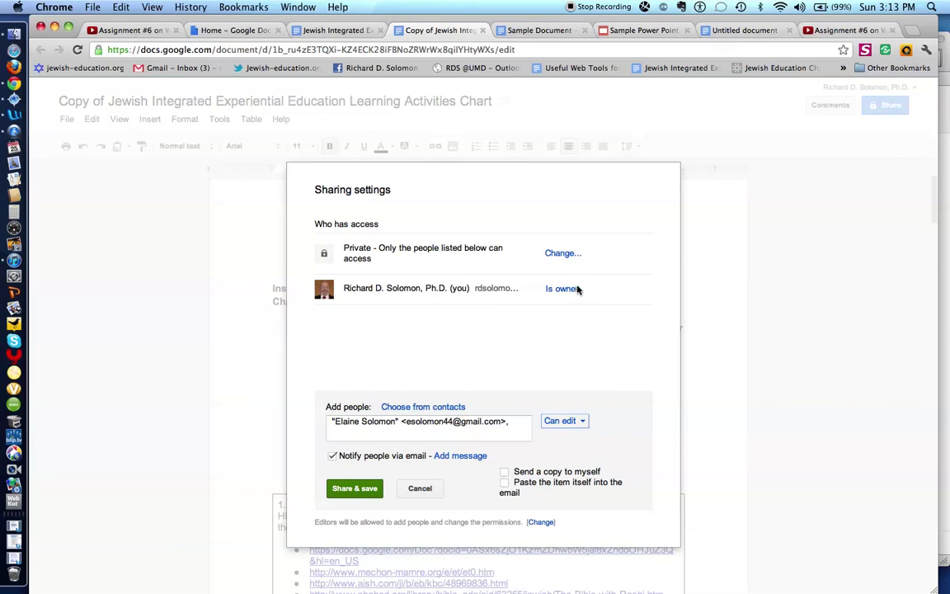
Try the Anyone with the link and Public on the web visibility options, check the public access levels, and cancel the visibility change.
left_click(569, 254)
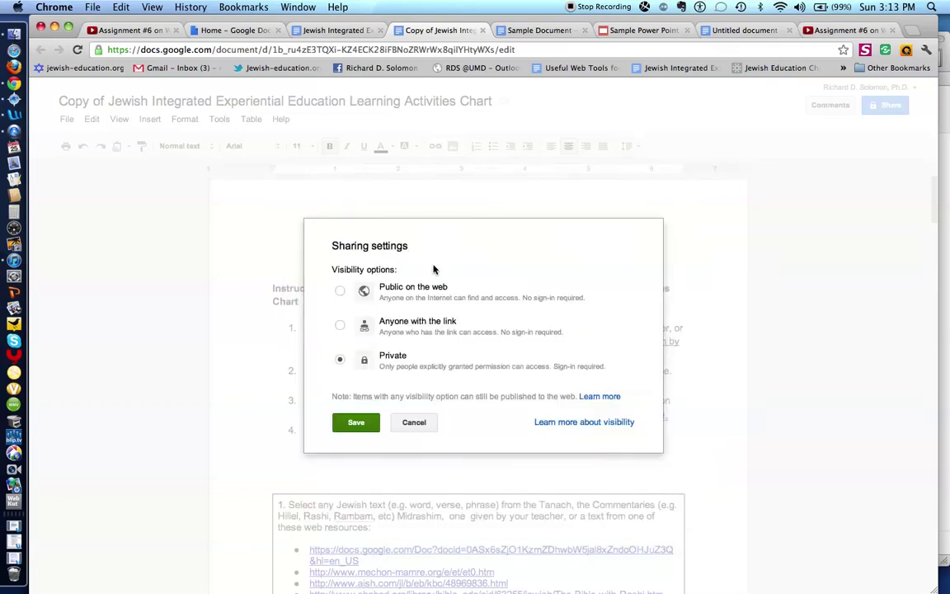
left_click(340, 327)
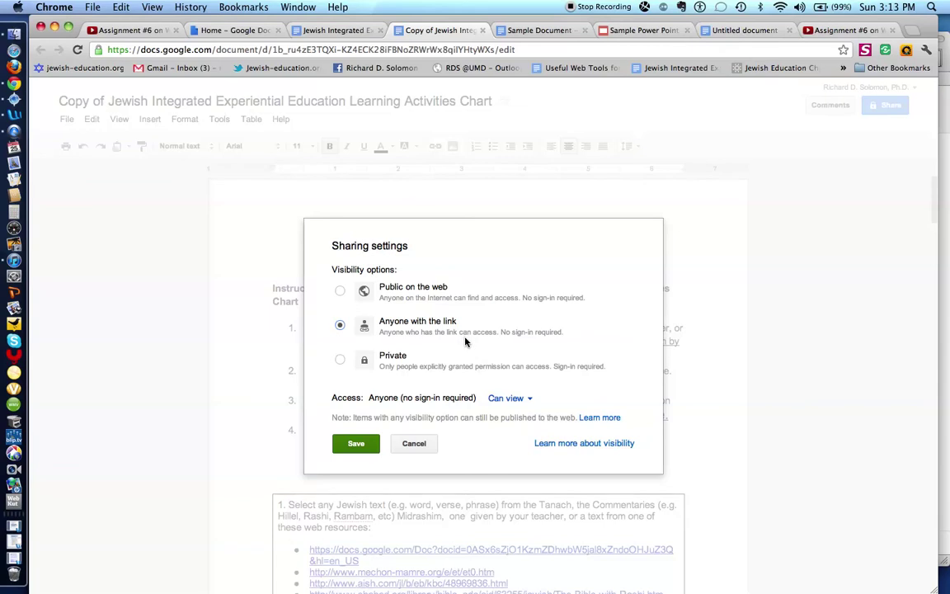
left_click(340, 292)
left_click(528, 399)
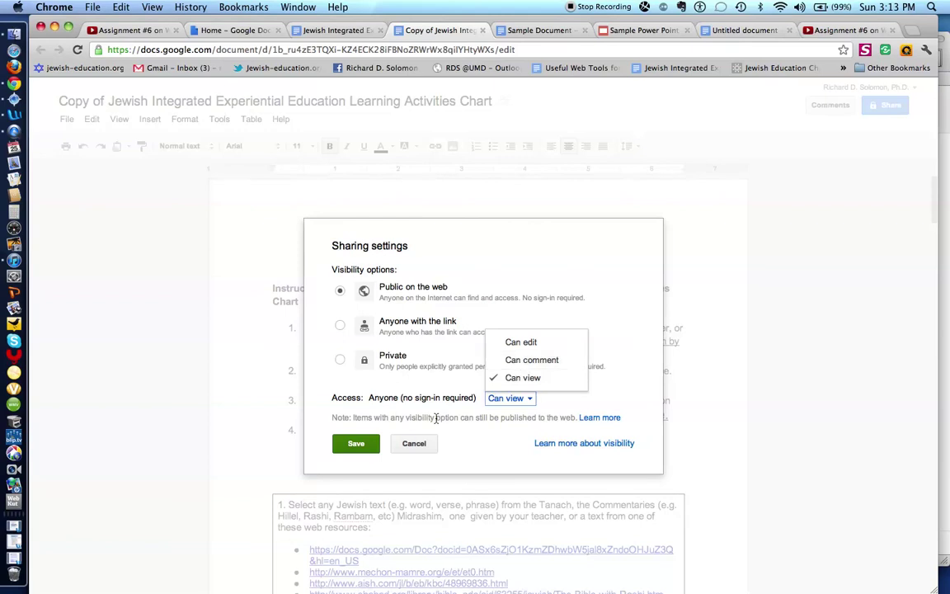
left_click(420, 446)
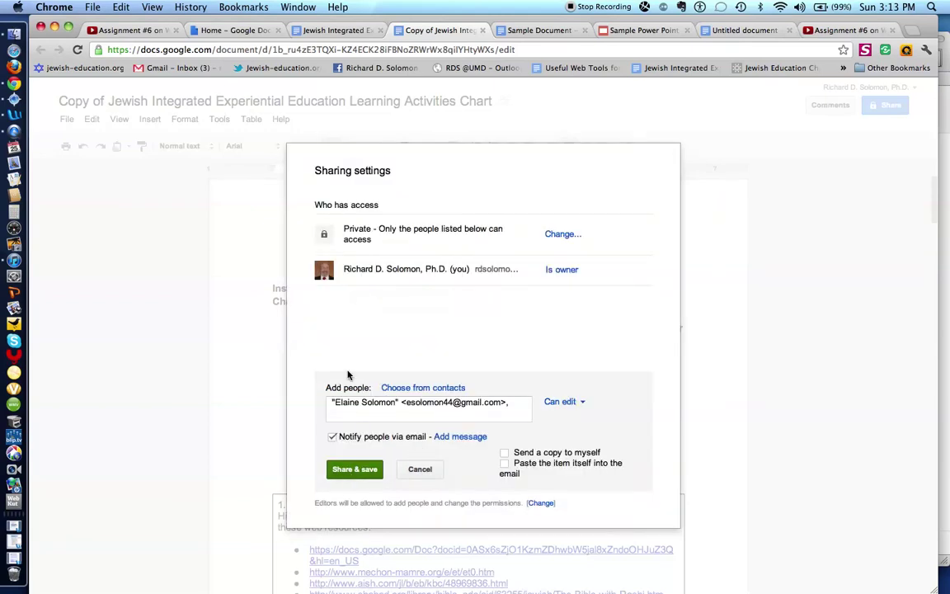
Share the copied chart with the added contact and close the sharing settings.
left_click(355, 469)
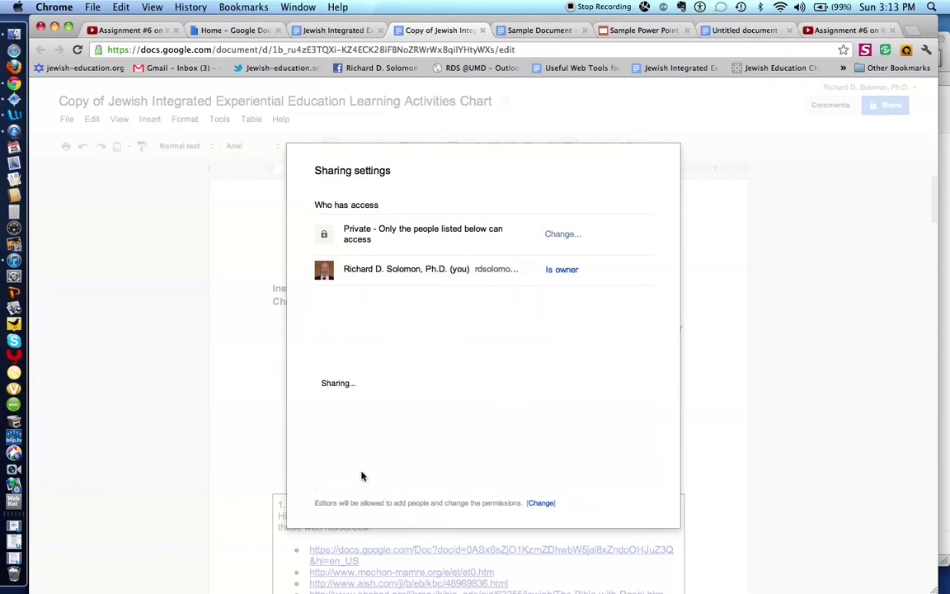
left_click(338, 459)
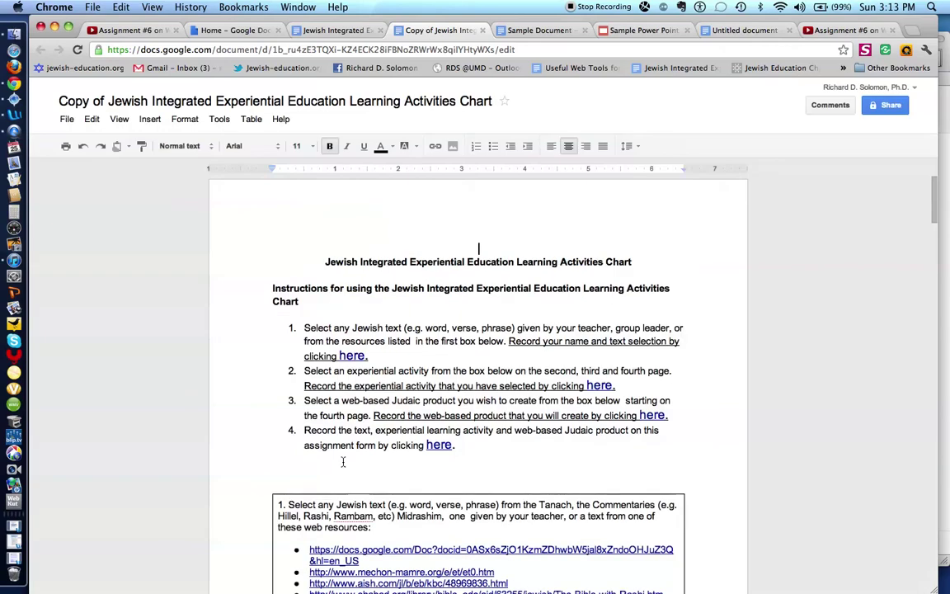
Switch to Word to review the remaining Week 7 skills in Web Tool Assignment Chart.doc, and return to Chrome.
left_click(13, 116)
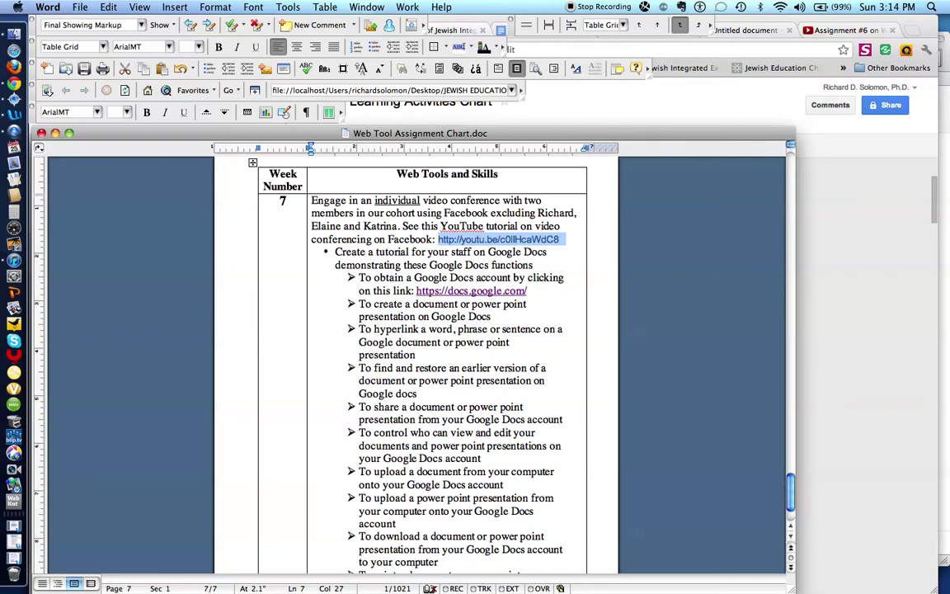
scroll(417, 363, "down", 1)
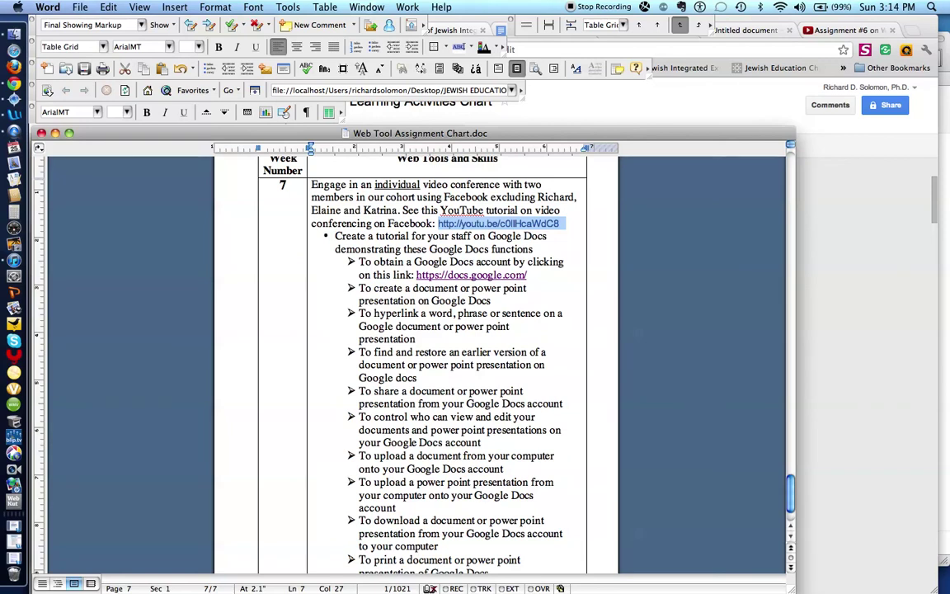
scroll(416, 355, "down", 1)
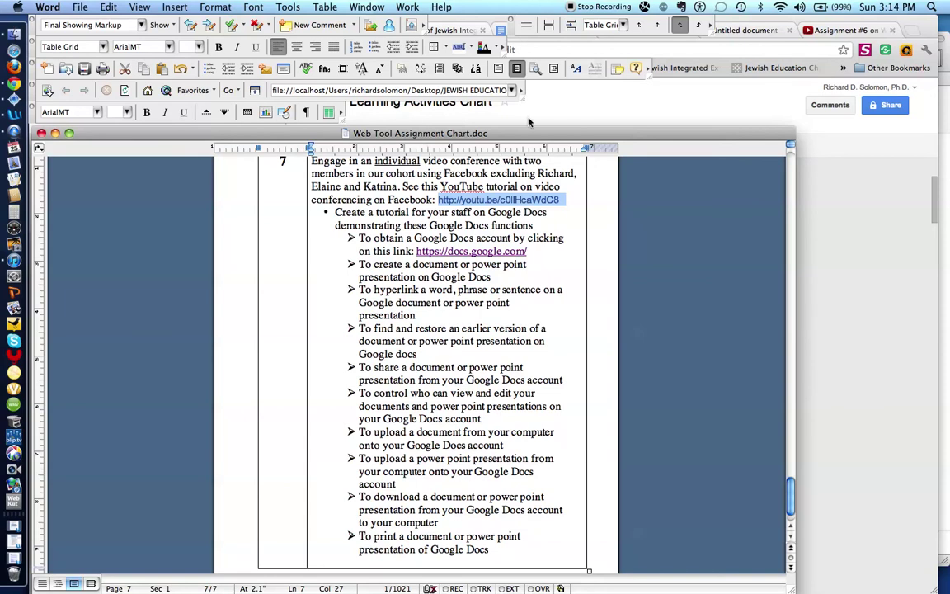
left_click(518, 89)
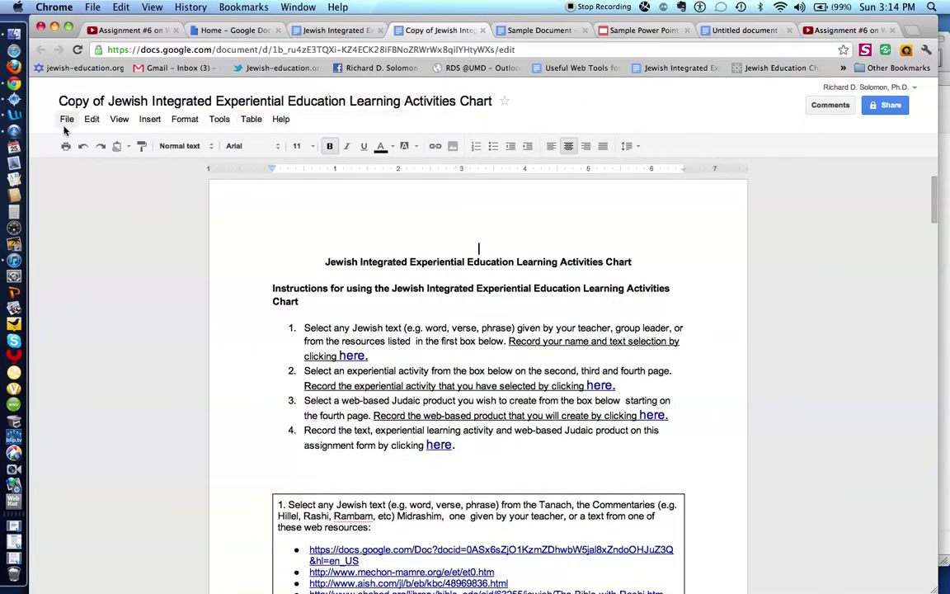
Start a file upload from the Docs home list and select Five Stage Professional Development Competency Paradigm.doc in the JEWISH WORK + MOODLE FOLDER.
left_click(248, 32)
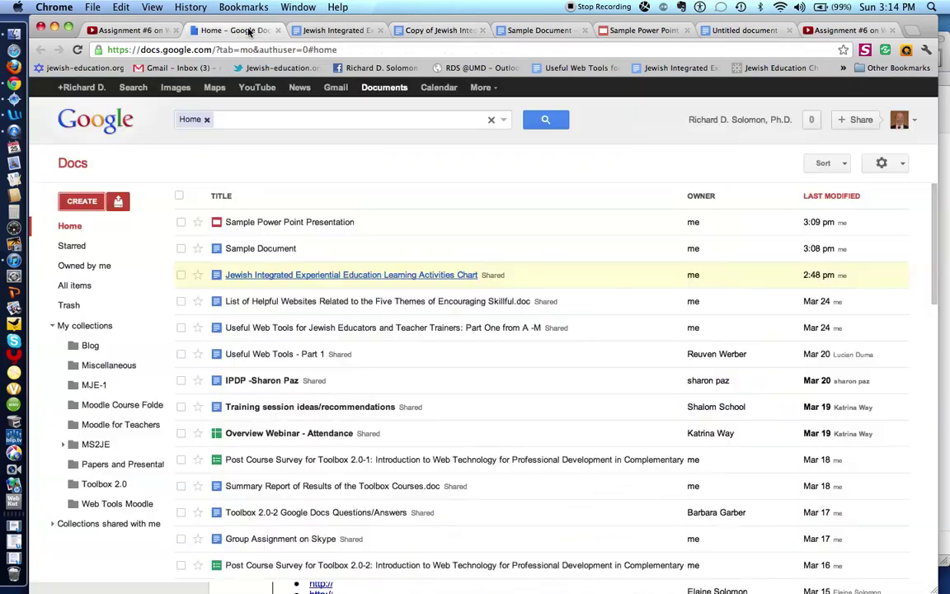
left_click(116, 201)
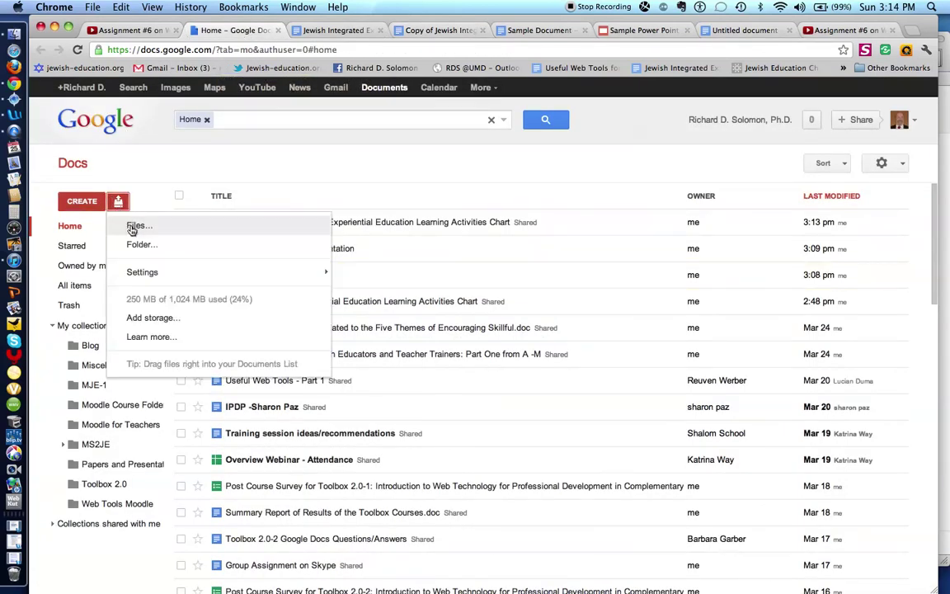
left_click(132, 229)
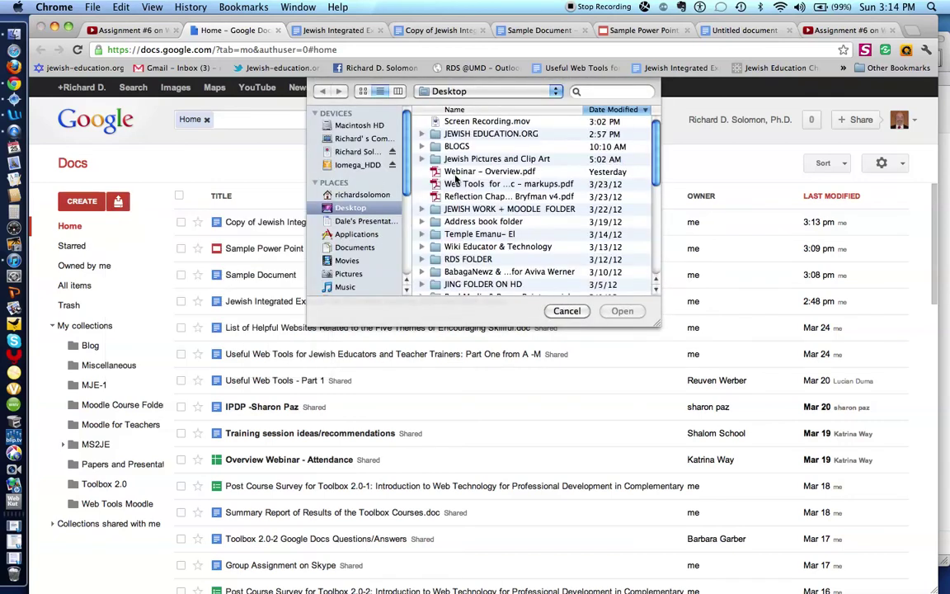
left_click(426, 211)
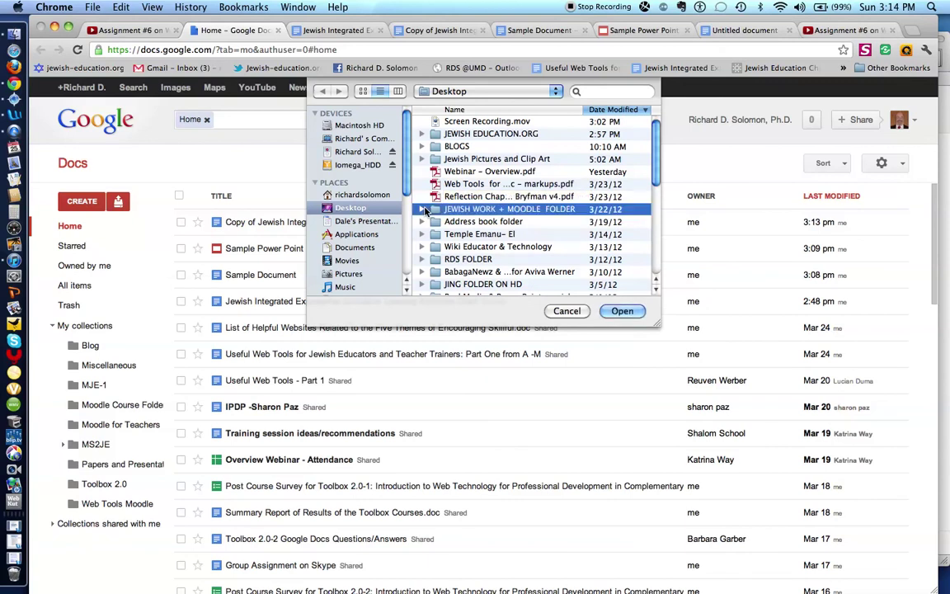
left_click(424, 210)
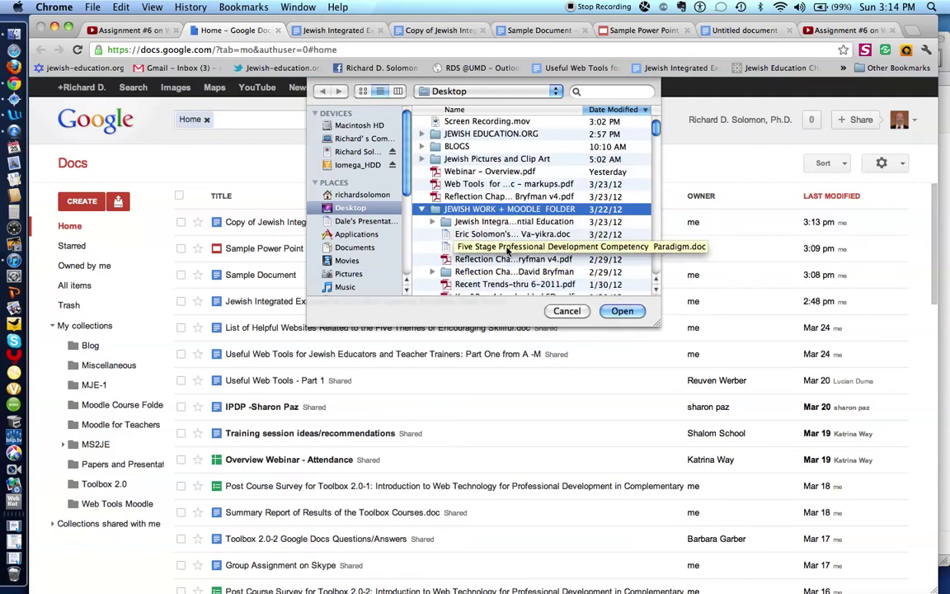
left_click(512, 247)
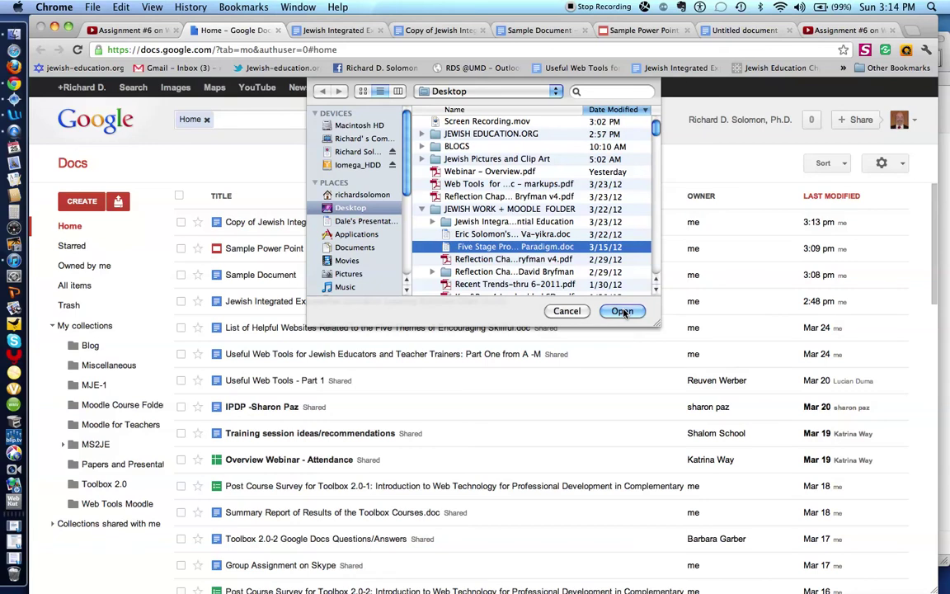
Select the Toolbox 2.0 PowerPoint file ending in 3-13-2012.ppt in the JEWISH EDUCATION.ORG folder, and cancel the upload.
scroll(595, 209, "down", 4)
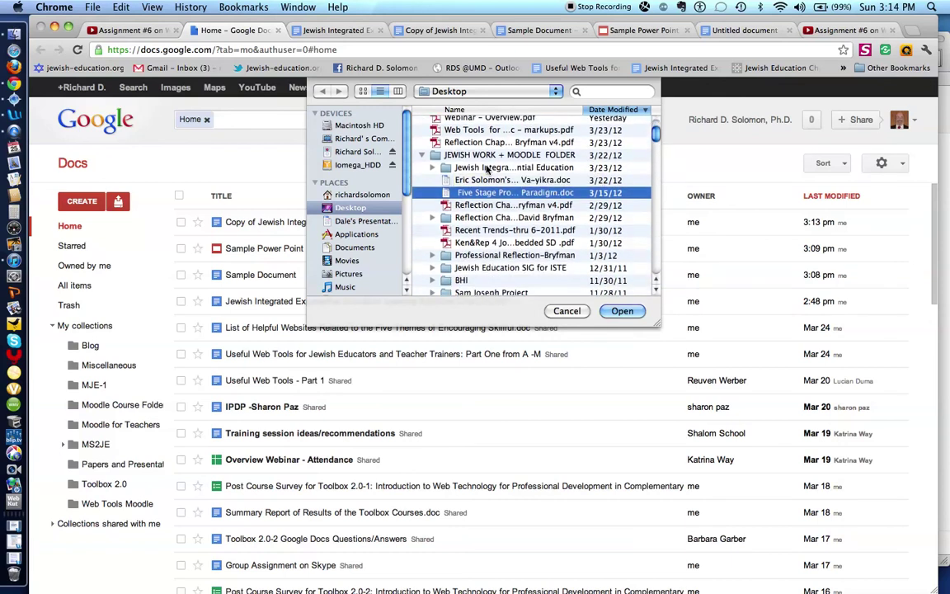
scroll(486, 182, "up", 4)
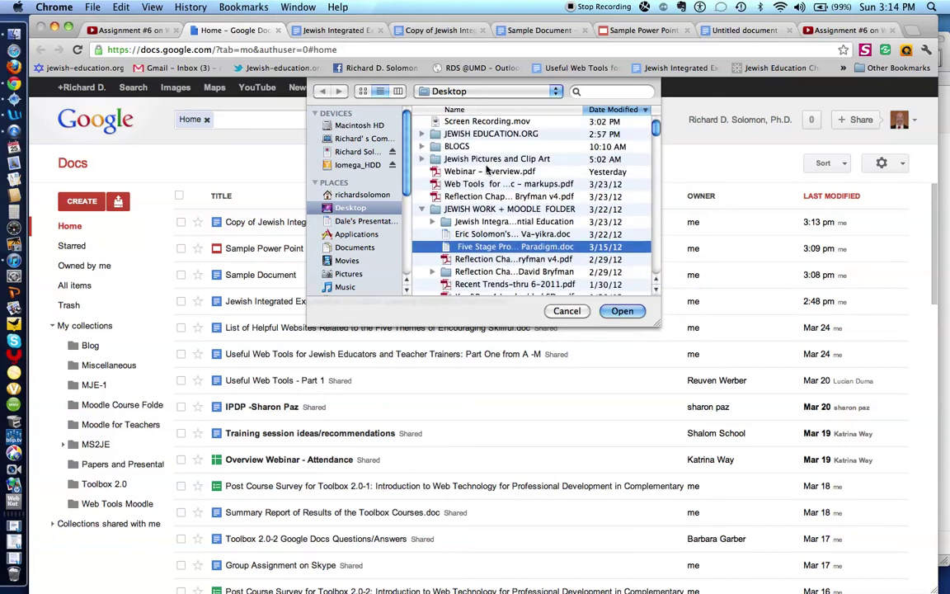
left_click(422, 133)
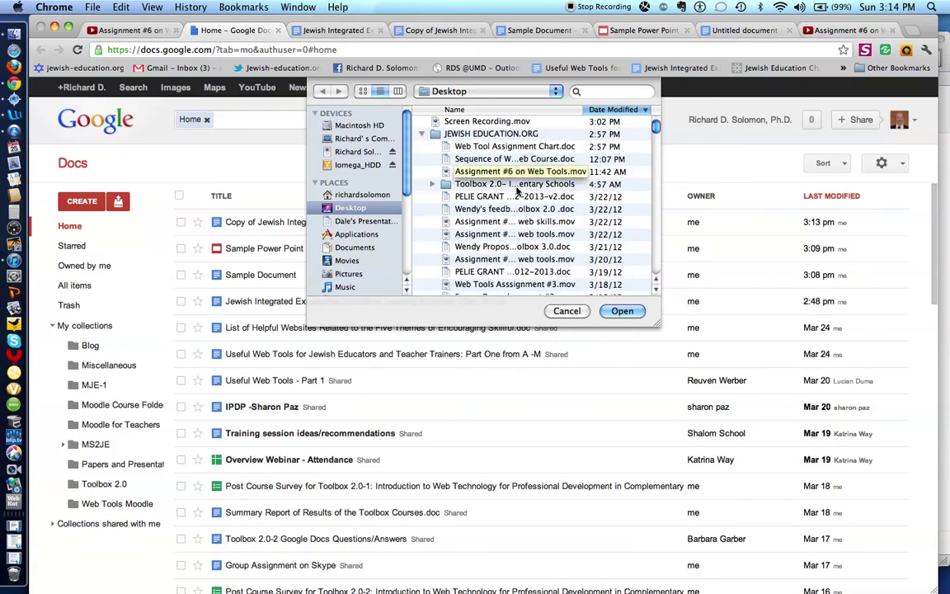
scroll(517, 191, "down", 6)
scroll(495, 214, "down", 1)
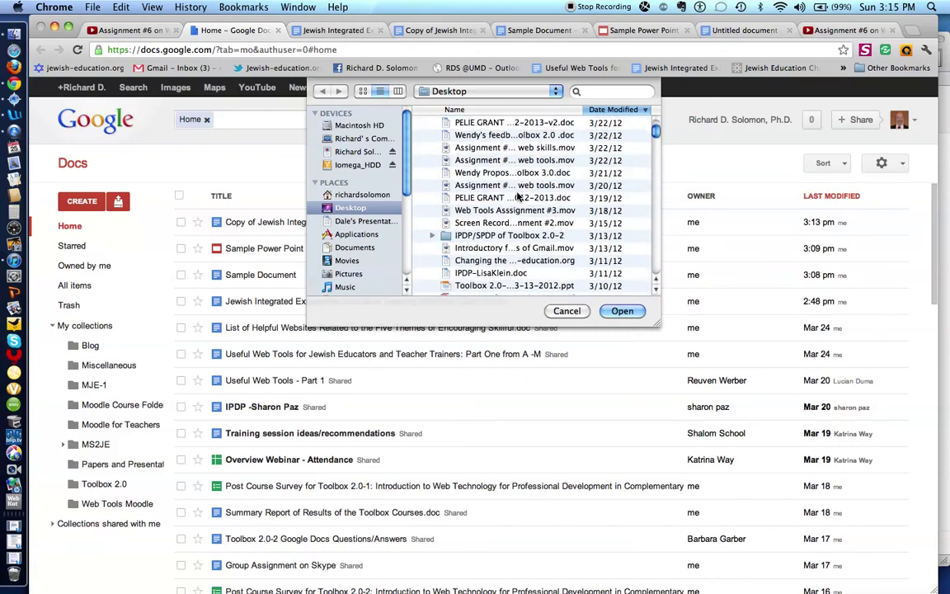
left_click(520, 285)
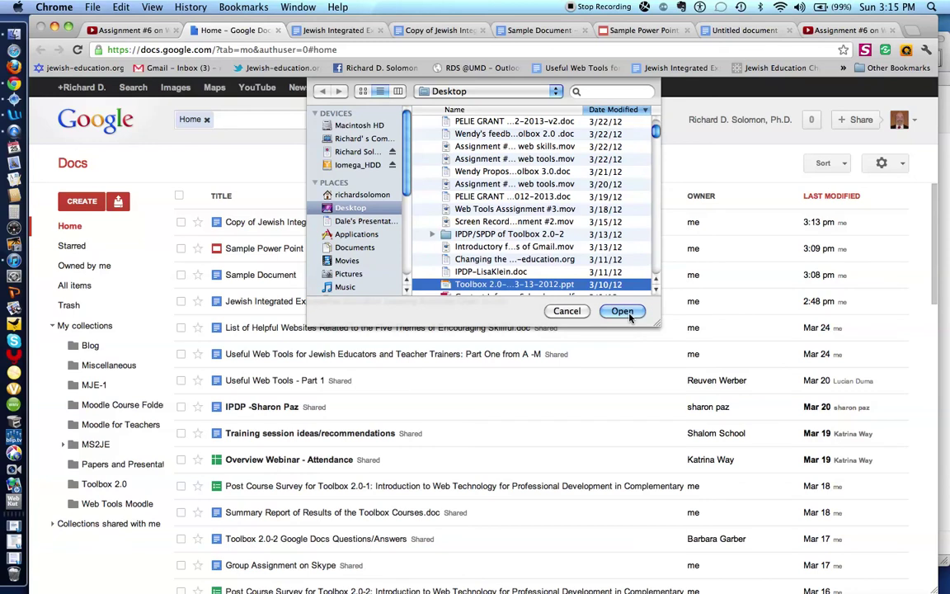
left_click(567, 311)
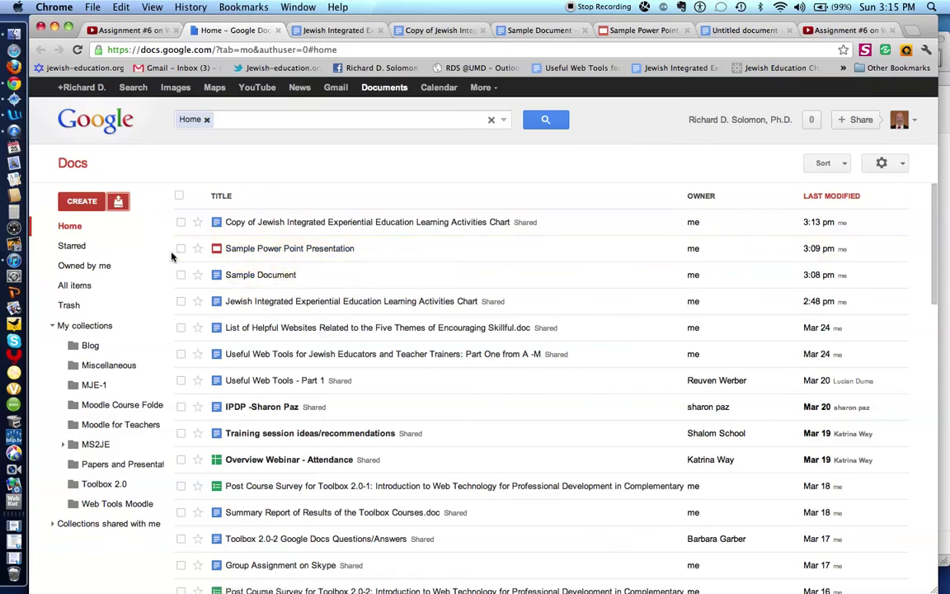
Open the Sample Power Point Presentation and display the formats it can be downloaded in.
left_click(267, 250)
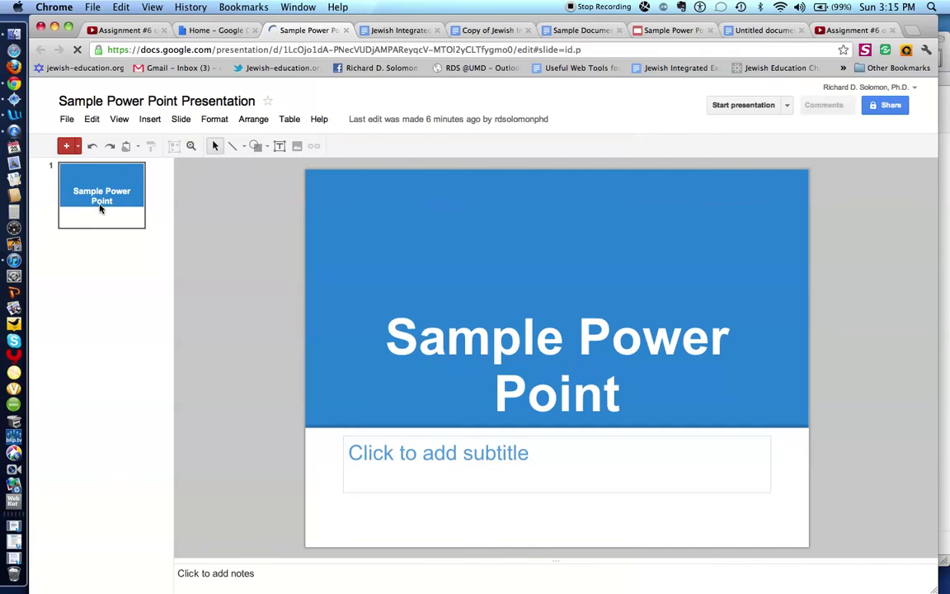
left_click(76, 149)
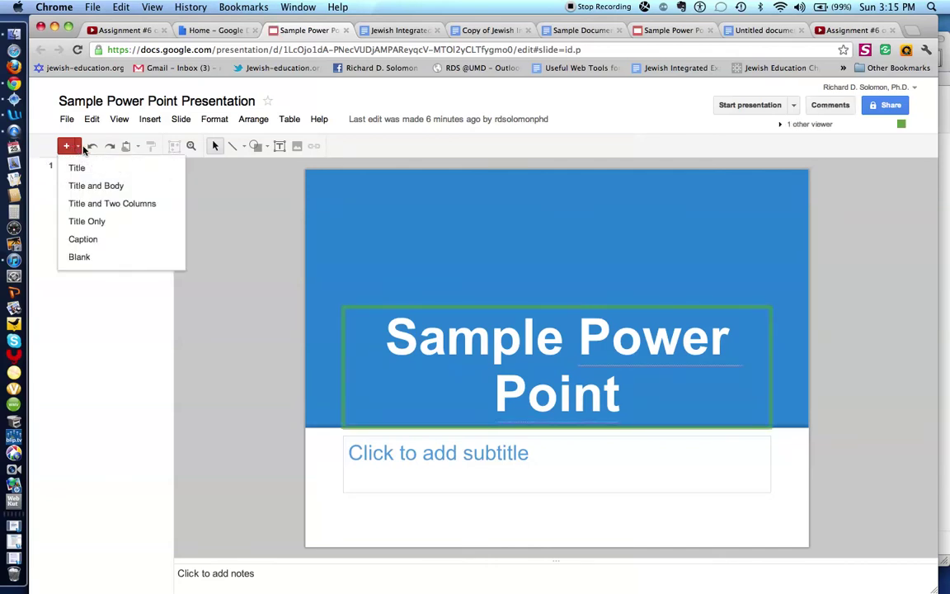
left_click(67, 120)
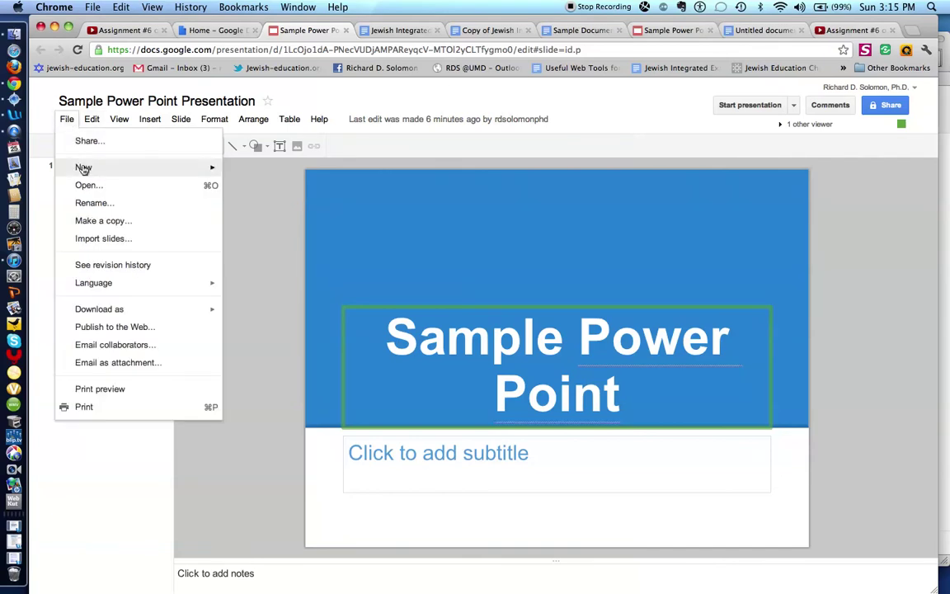
mouse_move(117, 314)
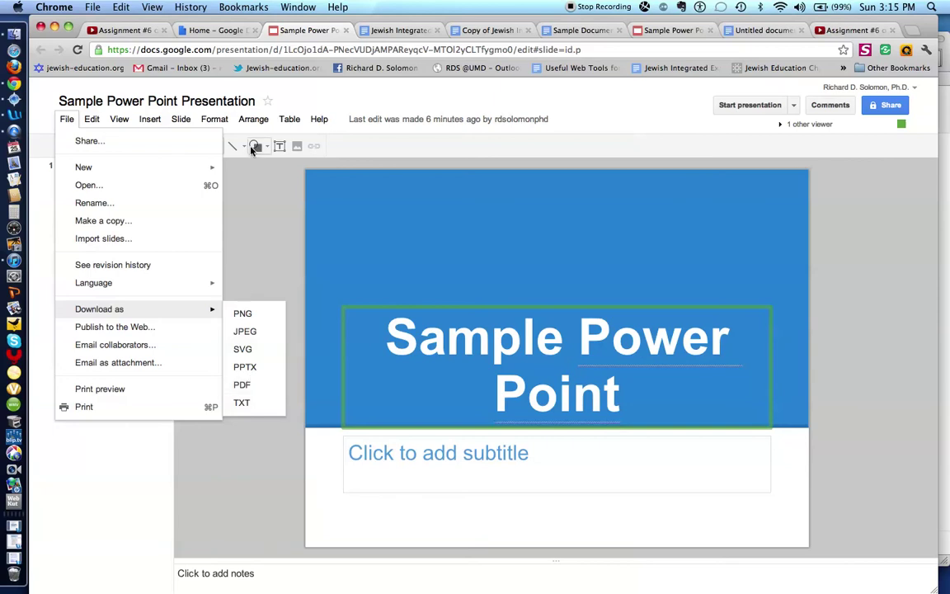
Open the Sample Document from the Docs home list and view its download and print commands.
left_click(213, 32)
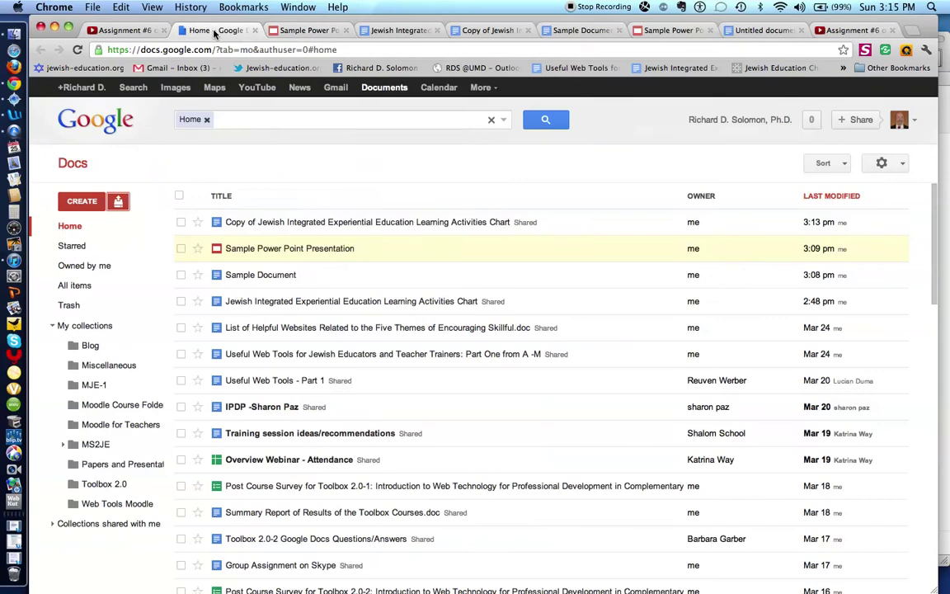
left_click(242, 274)
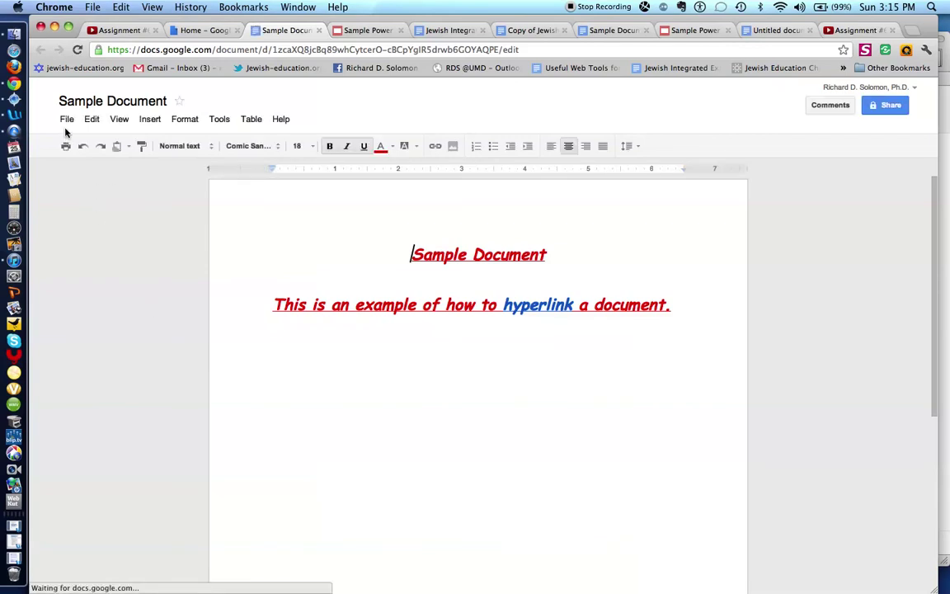
left_click(67, 121)
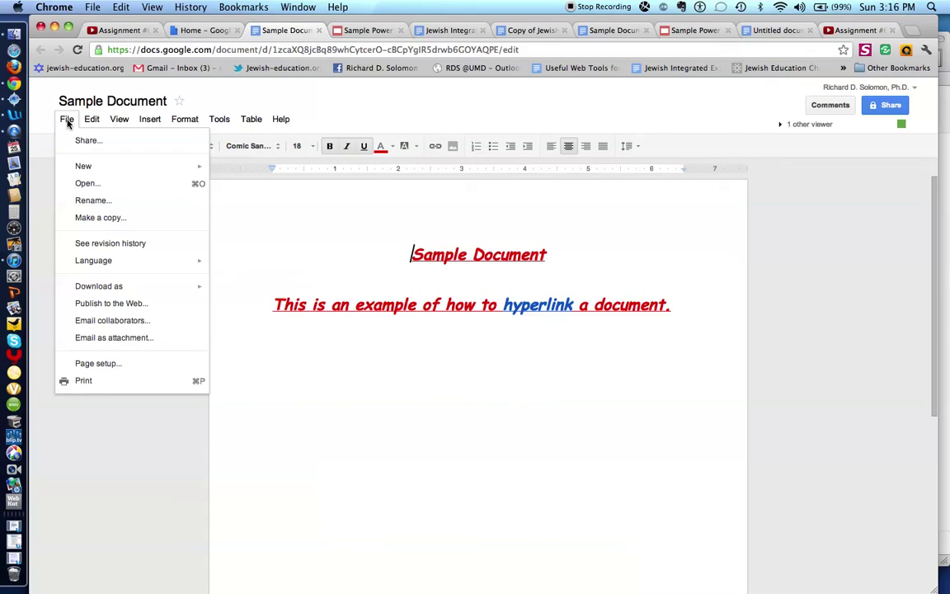
mouse_move(102, 289)
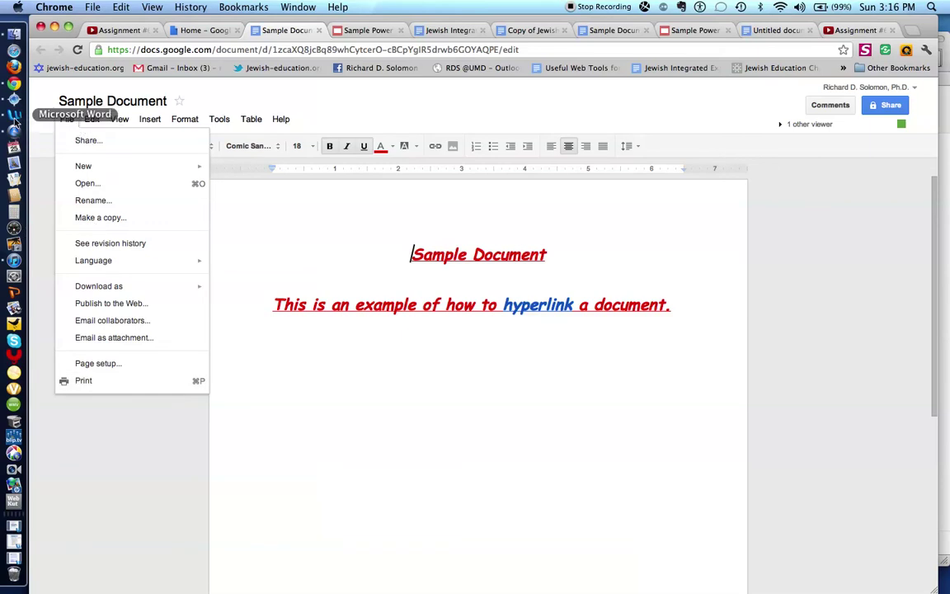
Switch to Word and review the full list of Week 7 Google Docs skills in the assignment chart.
left_click(14, 115)
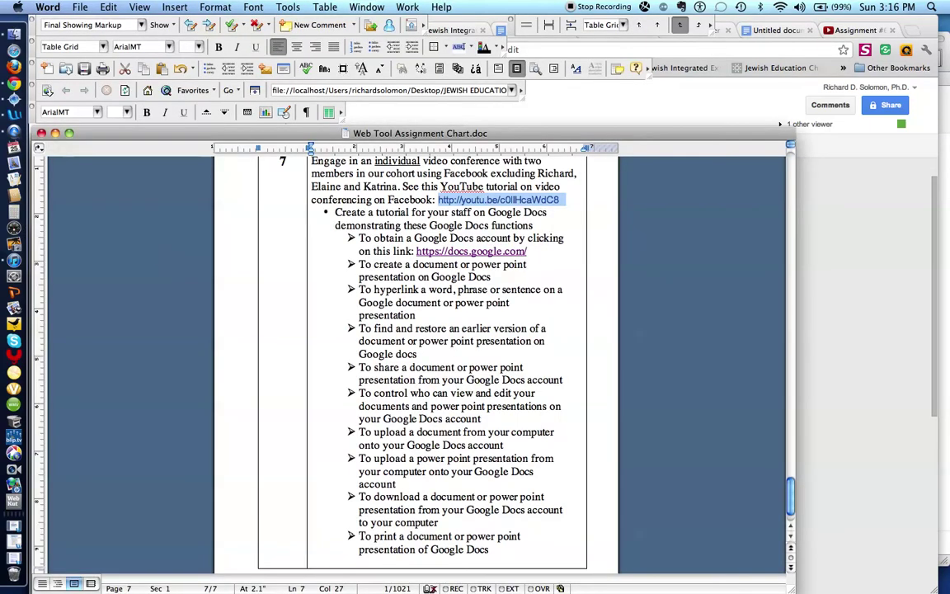
scroll(416, 363, "up", 1)
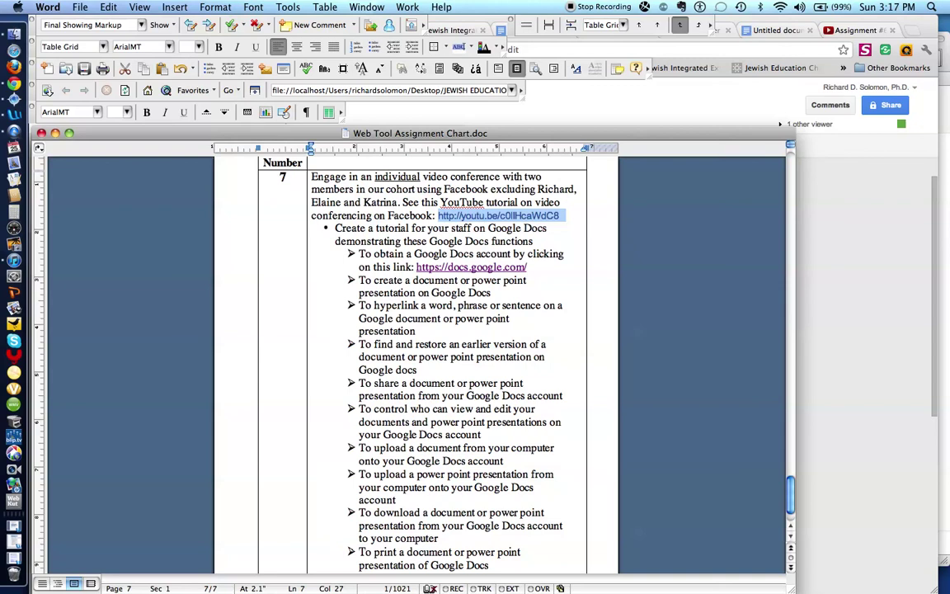
scroll(416, 363, "down", 1)
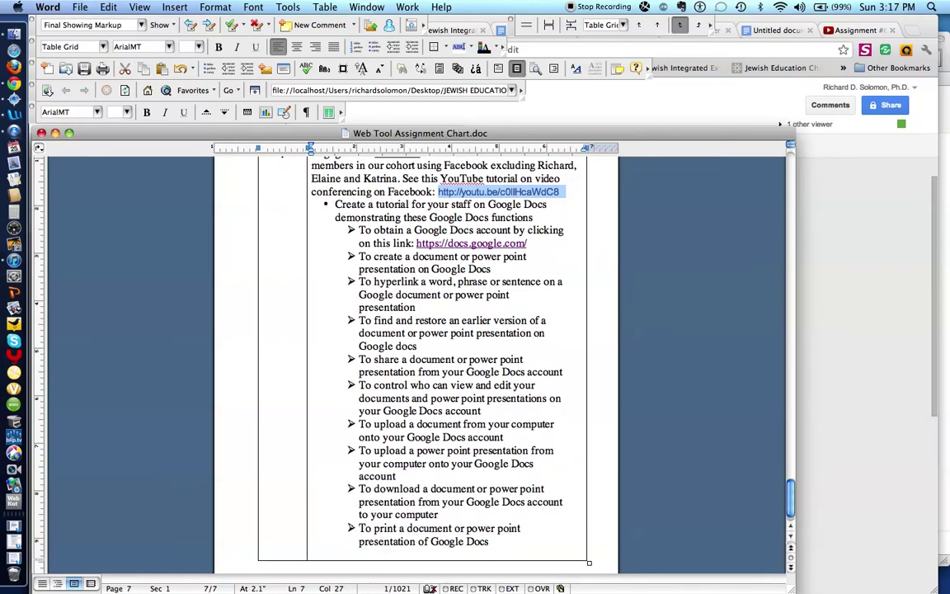